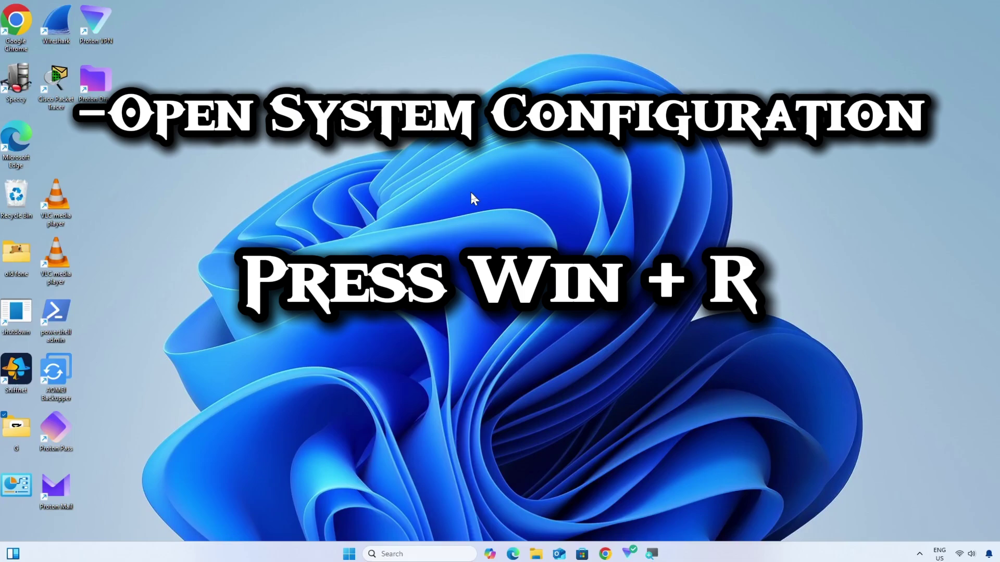
# Run msconfig from the Run dialog to open System Configuration.
pyautogui.press('super+r')
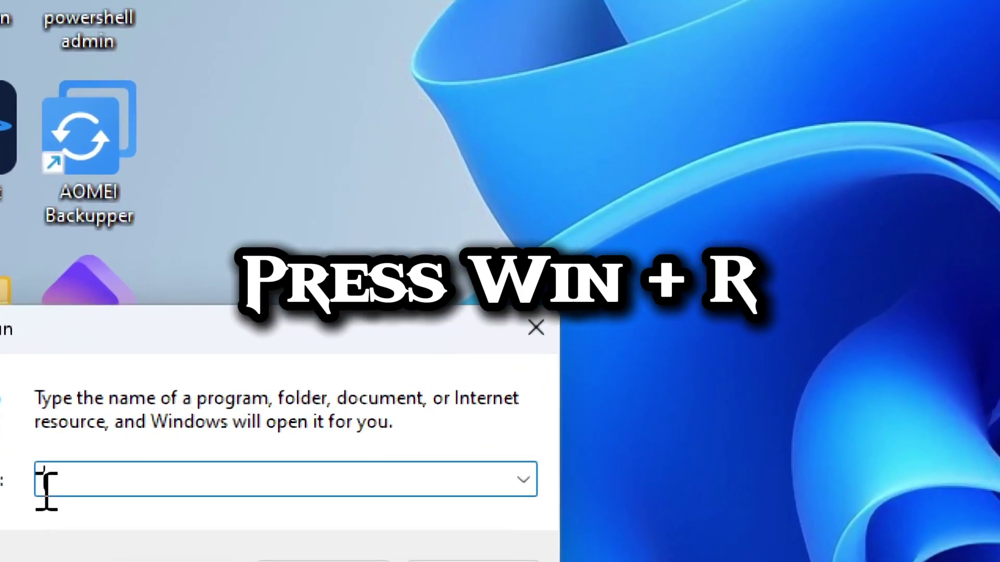
pyautogui.write('m')
pyautogui.write('sco')
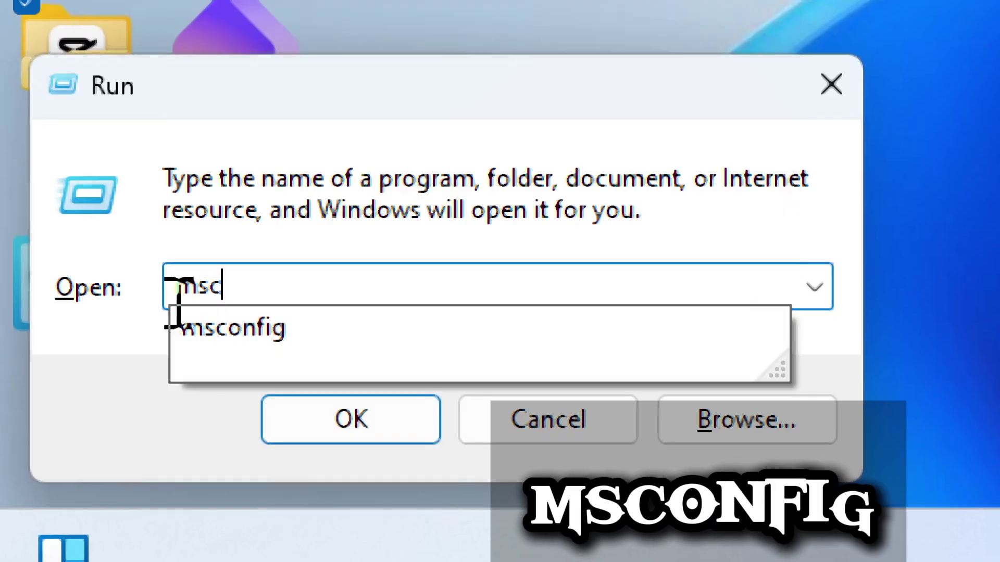
pyautogui.write('nfig')
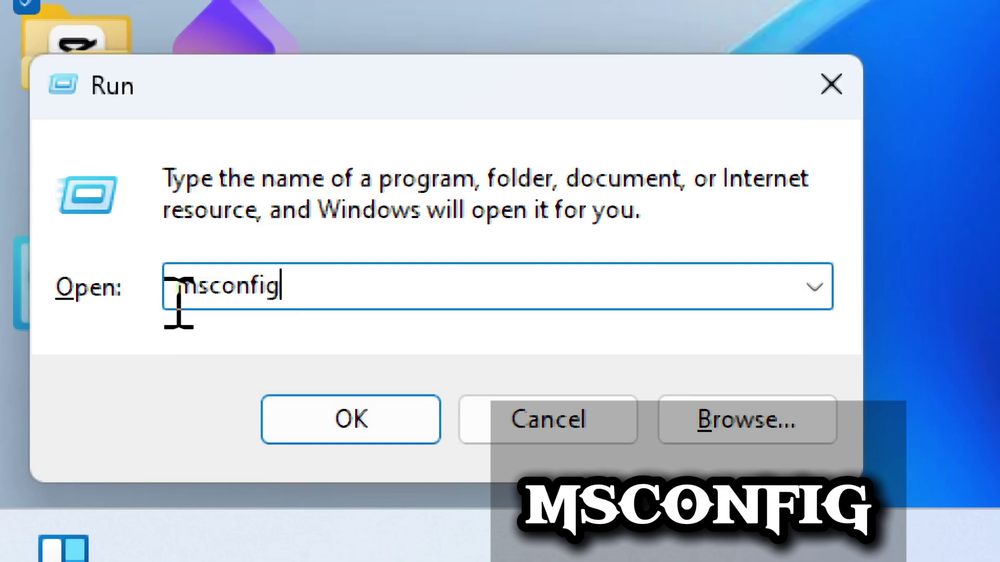
pyautogui.press('Return')
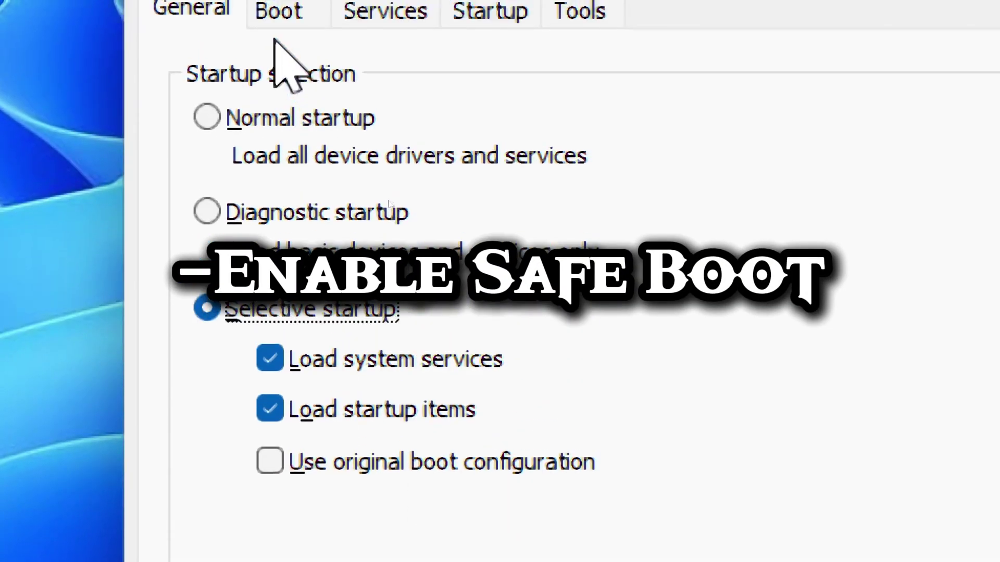
# Enable Safe boot with the Minimal option on the Boot tab and confirm with OK.
pyautogui.click(286, 12)
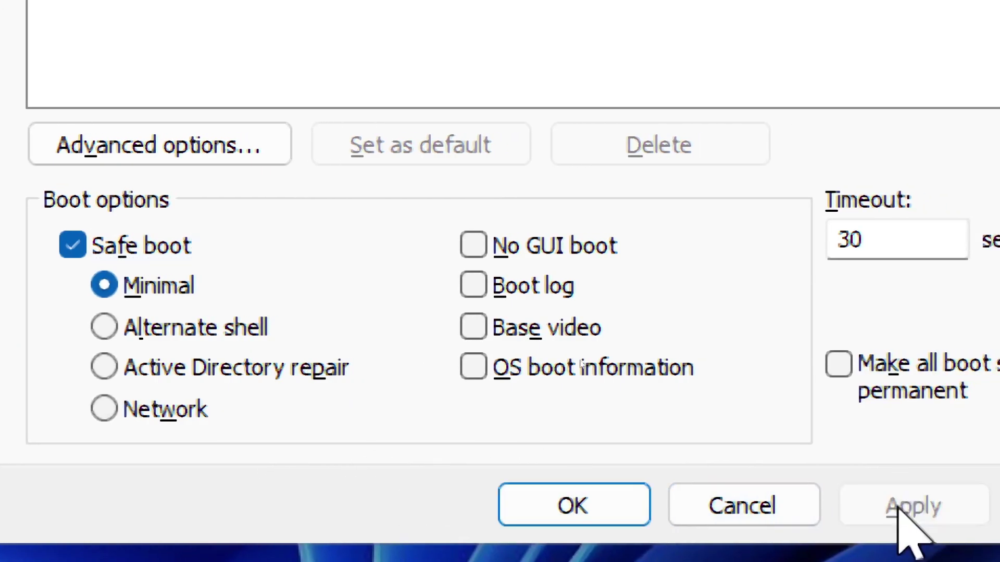
pyautogui.click(575, 512)
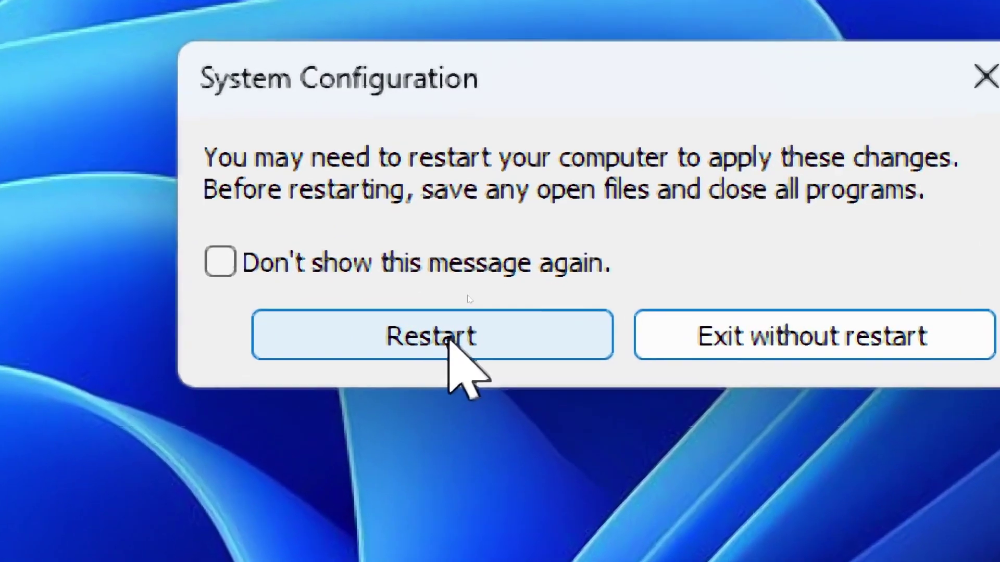
# Restart the computer from the prompt to boot into Safe Mode.
pyautogui.click(448, 336)
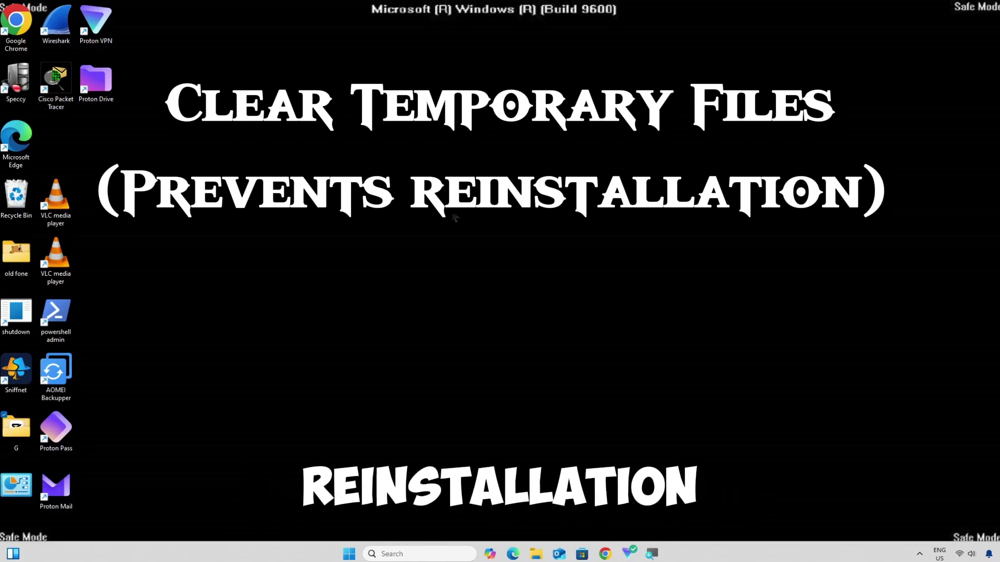
# Search for cmd in the taskbar to launch Command Prompt as administrator.
pyautogui.click(379, 553)
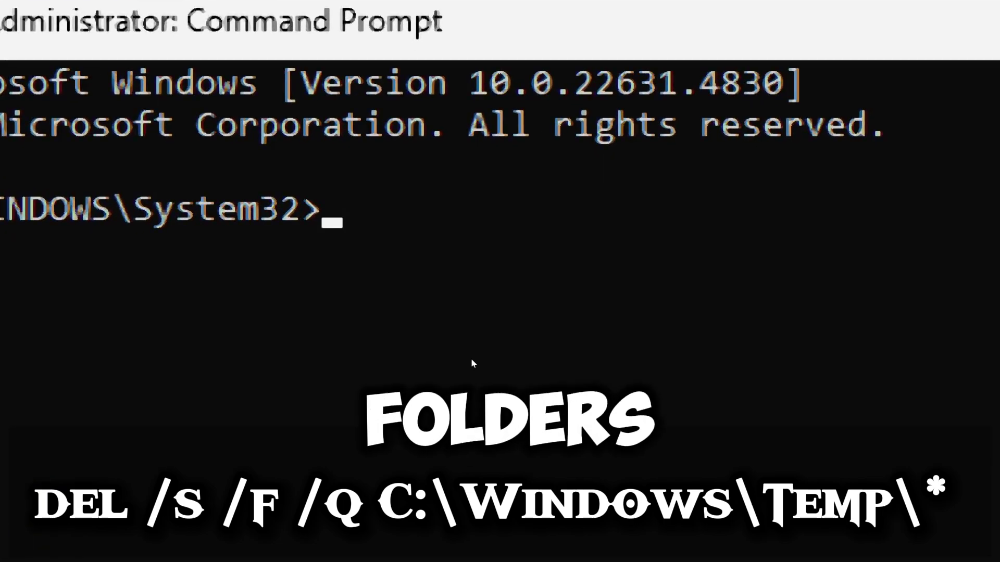
# Run del /s /f /q C:\Windows\Temp\*, then type the del command for %username%\AppData\Local\Temp.
pyautogui.write('del')
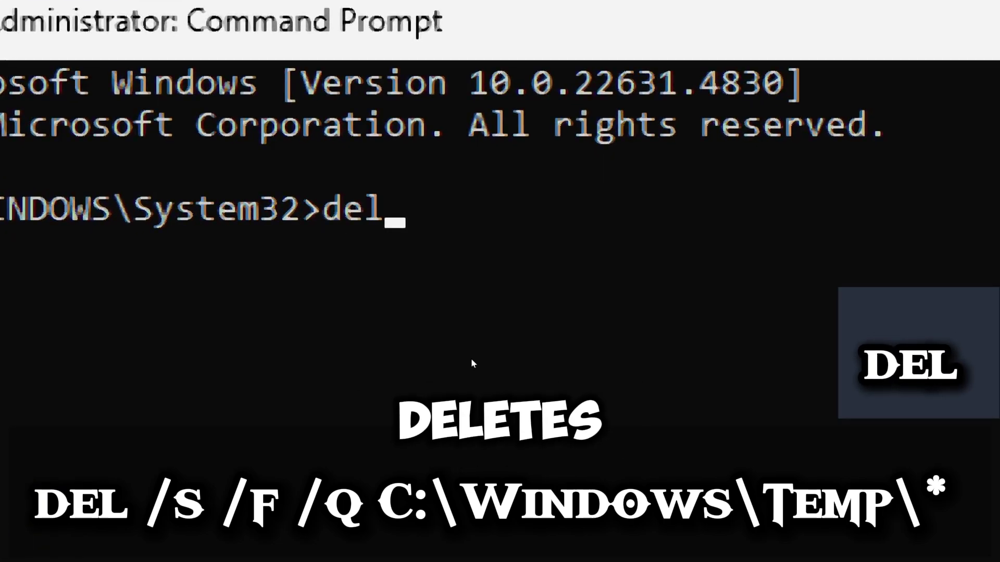
pyautogui.write(' /s')
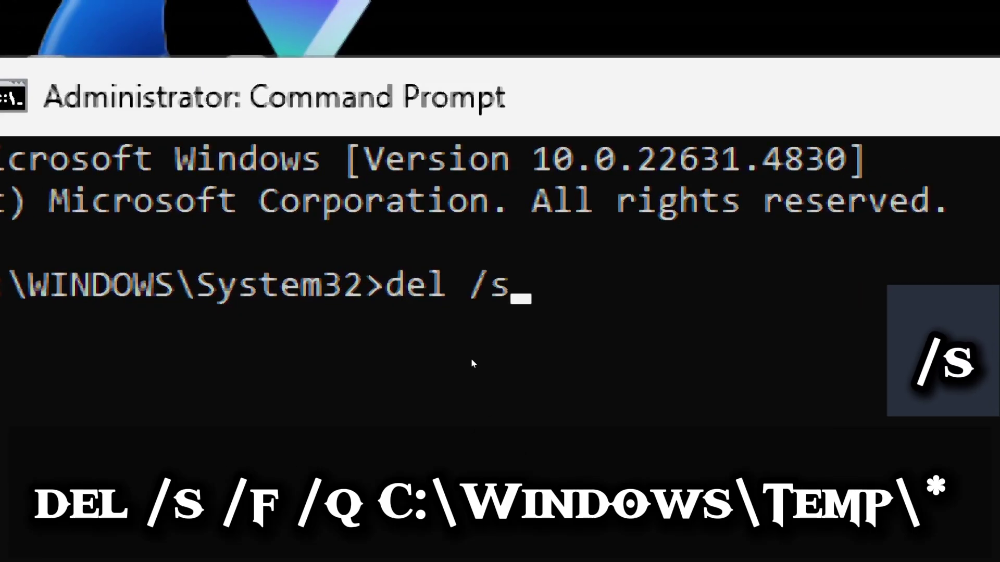
pyautogui.write(' /f')
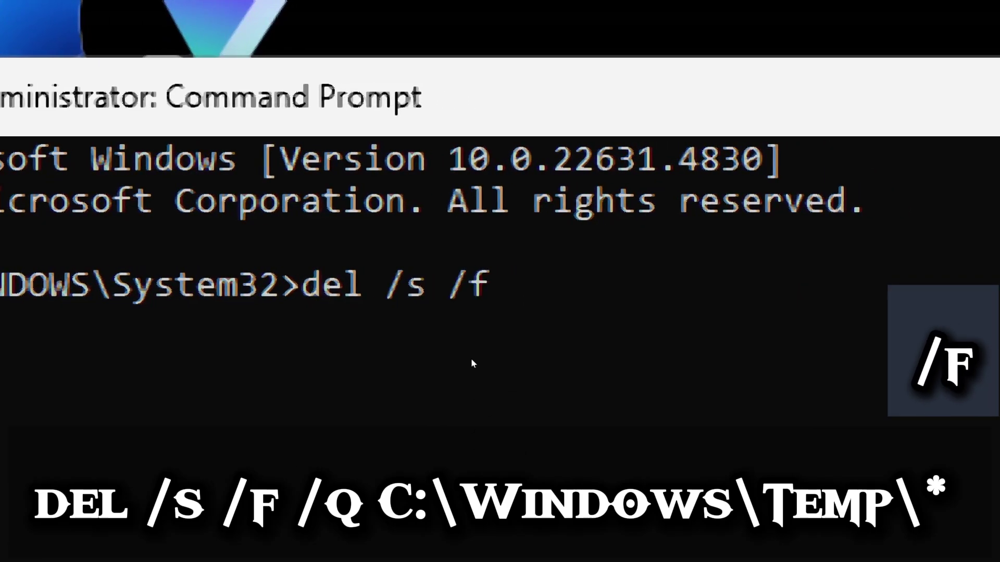
pyautogui.write(' /')
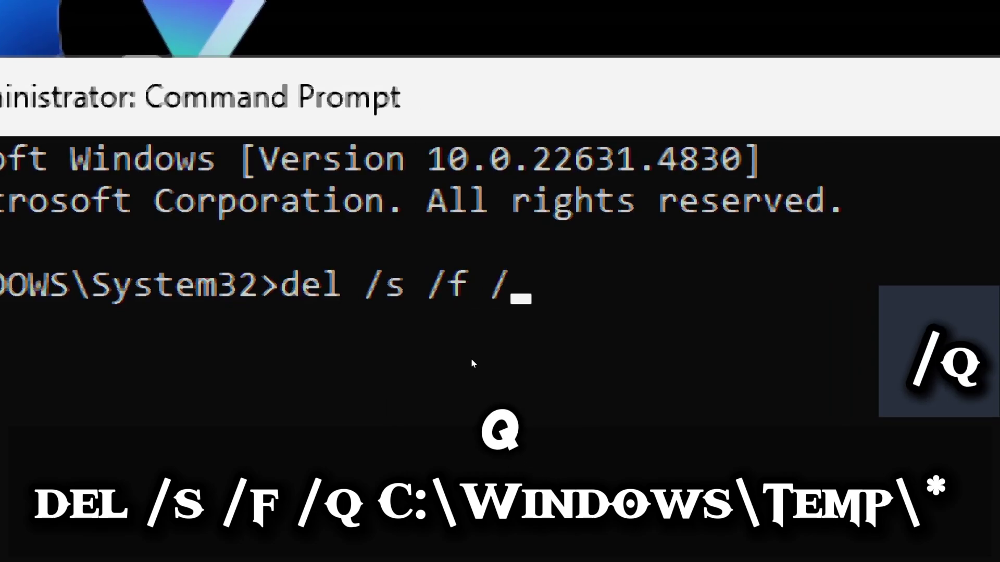
pyautogui.write('q ')
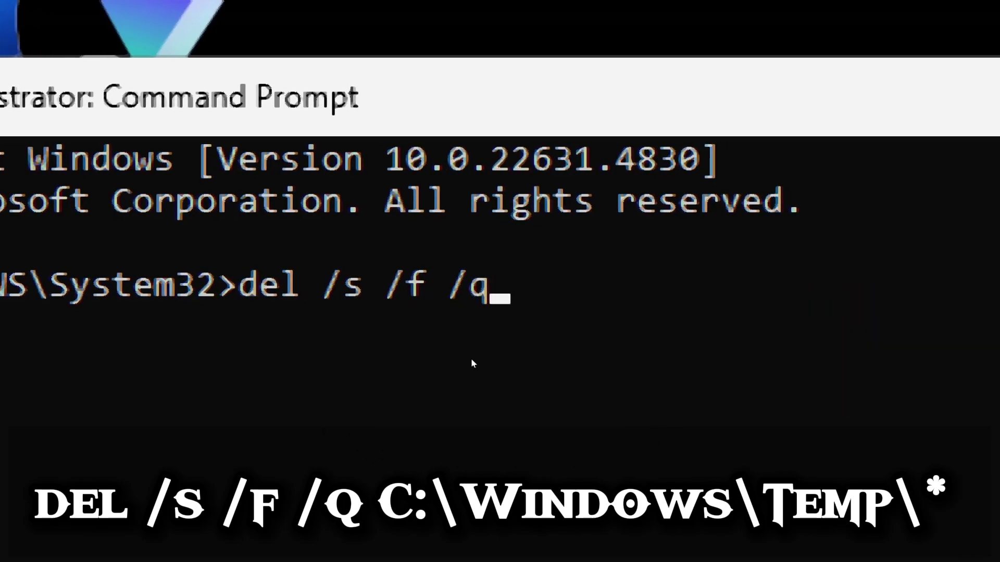
pyautogui.write('C:\\Wind')
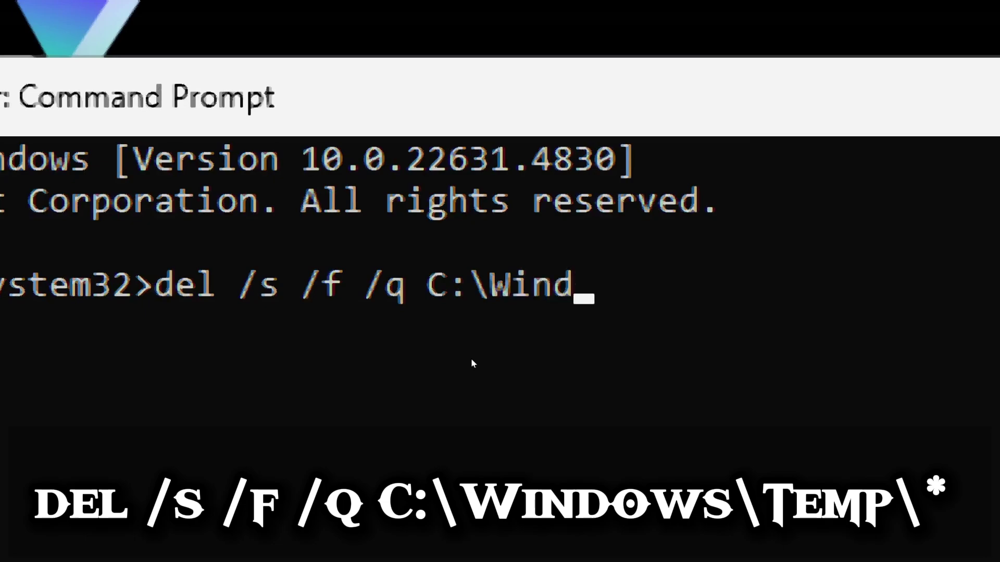
pyautogui.write('ows\\Tem')
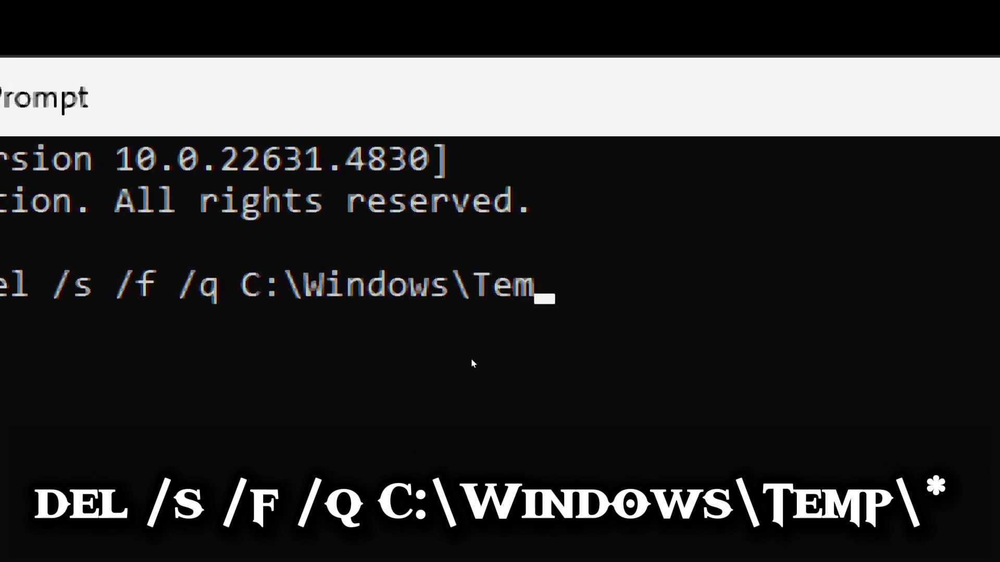
pyautogui.write('p\\*')
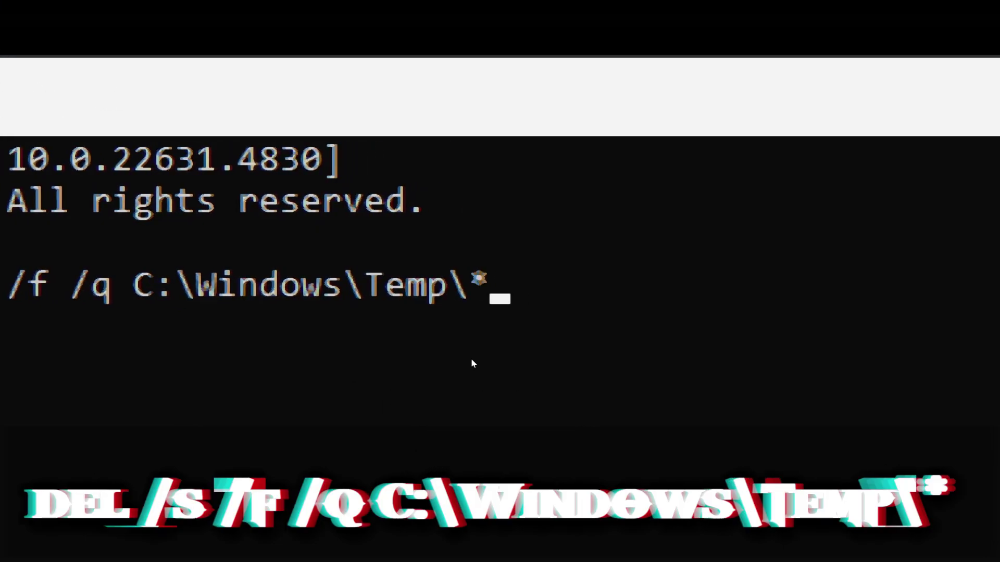
pyautogui.press('Return')
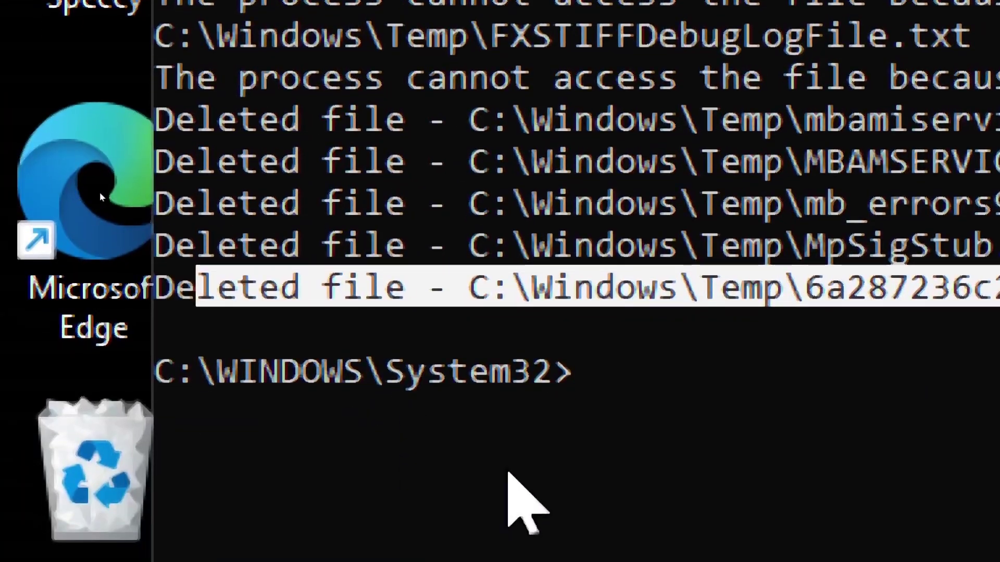
# Run del /s /f /q on C:\Users\%username%\AppData\Local\Temp\* to delete all Temp files.
pyautogui.write('del /sdel /s')
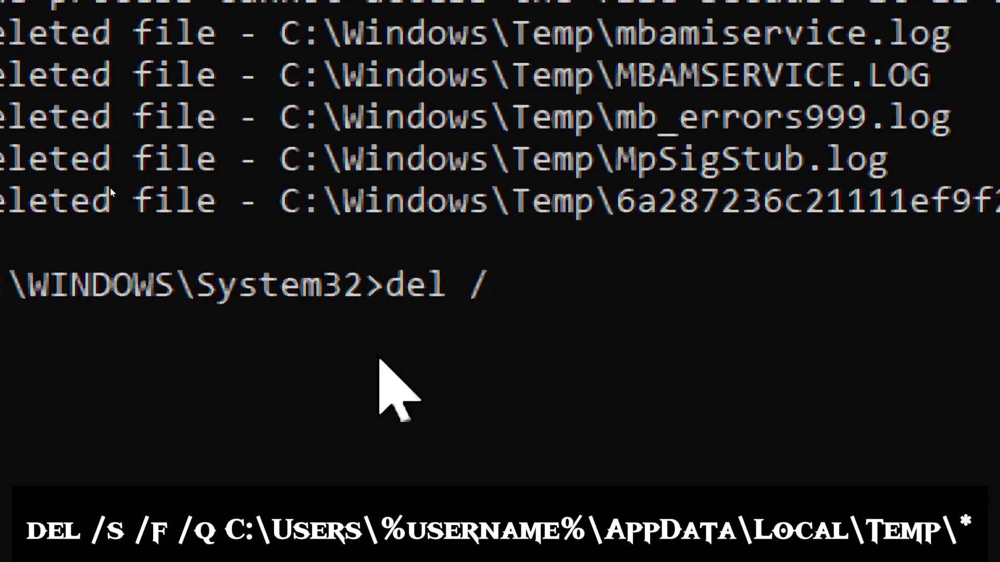
pyautogui.write(' /')
pyautogui.write('f /q C:\\')
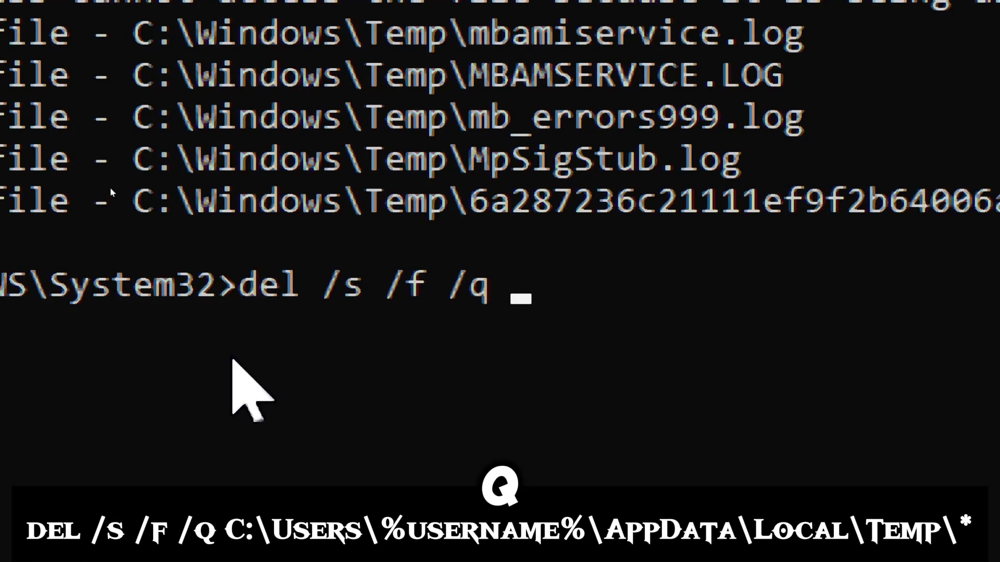
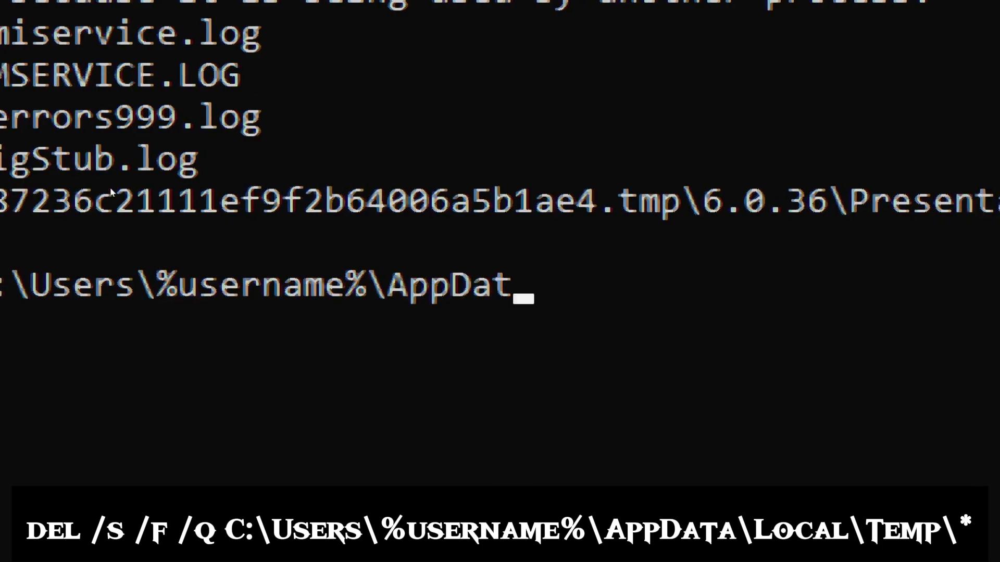
# Run del /s /f /q C:\Windows\Temp\*, then type the del command for %username%\AppData\Local\Temp.
# Run del /s /f /q on C:\Users\%username%\AppData\Local\Temp\* to delete all Temp files.
pyautogui.write('\\AppData\\Local\\Temp')
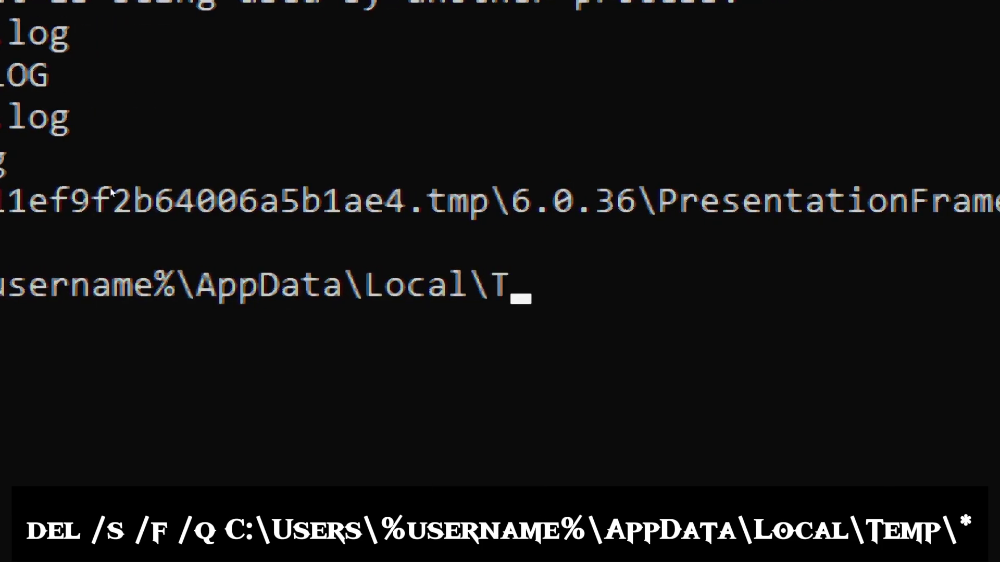
pyautogui.write('\\*')
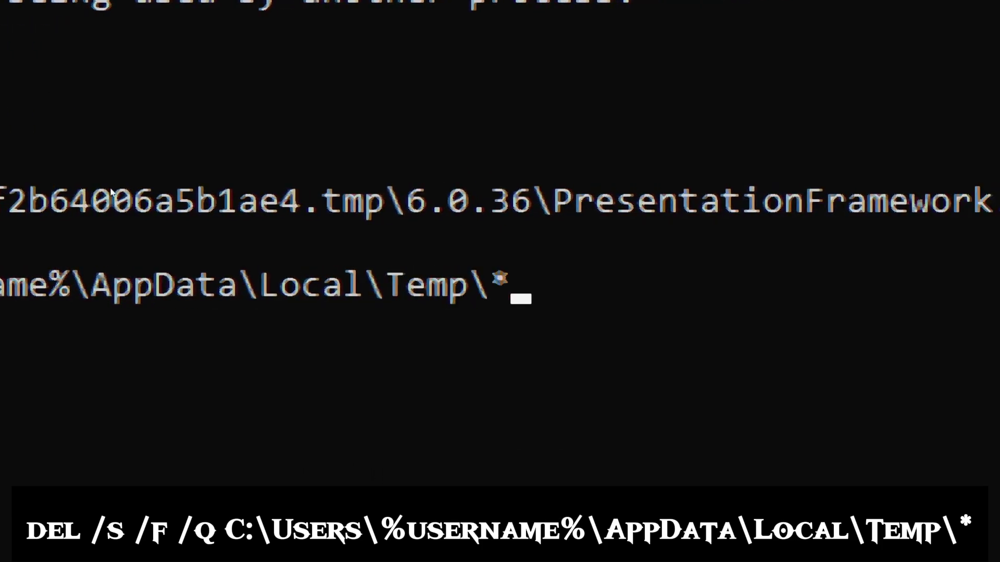
pyautogui.press('Return')
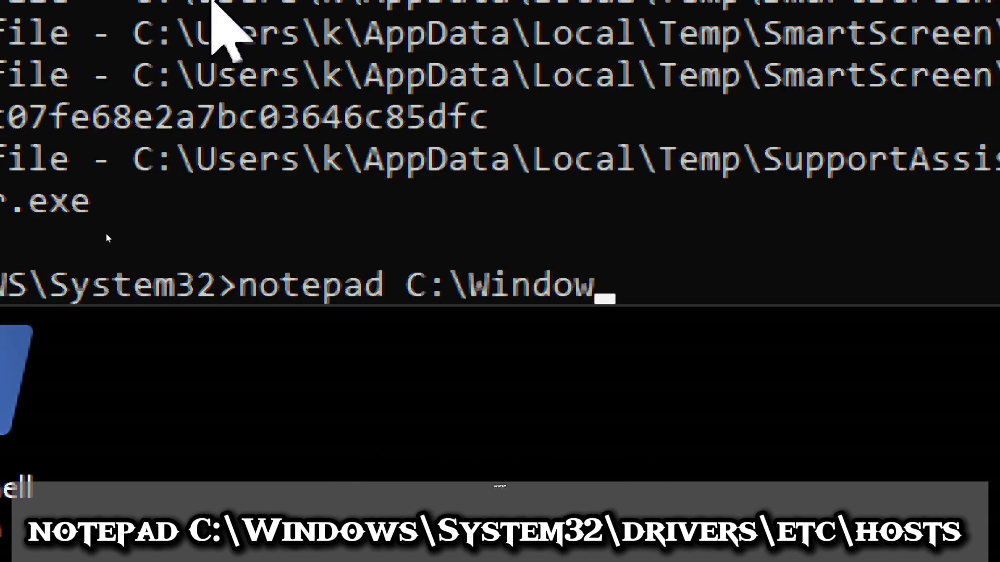
# Open C:\Windows\System32\drivers\etc\hosts in Notepad from the command line.
pyautogui.write('dows\\Syste')
pyautogui.write('m32\\drive')
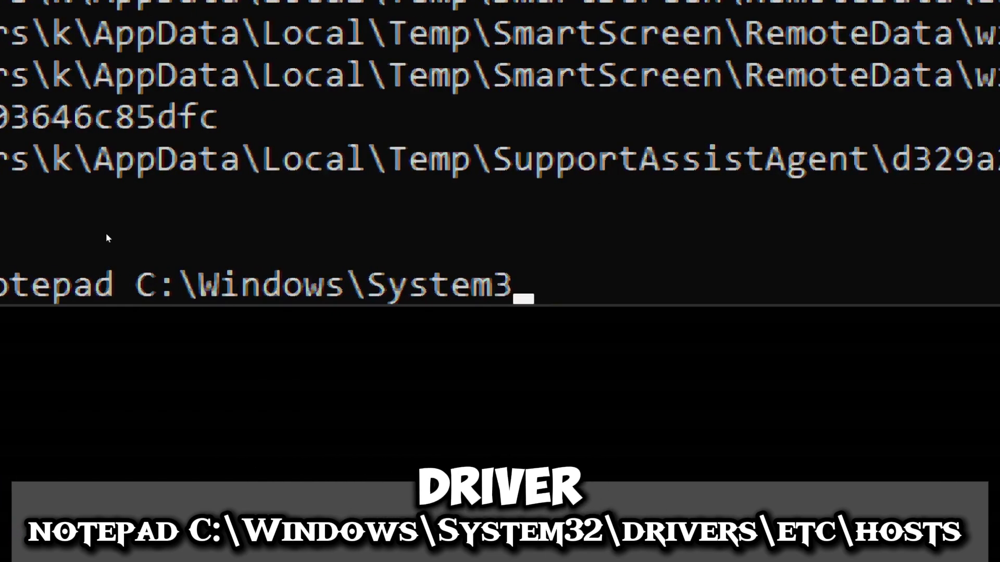
pyautogui.write('rs\\etc\\ho')
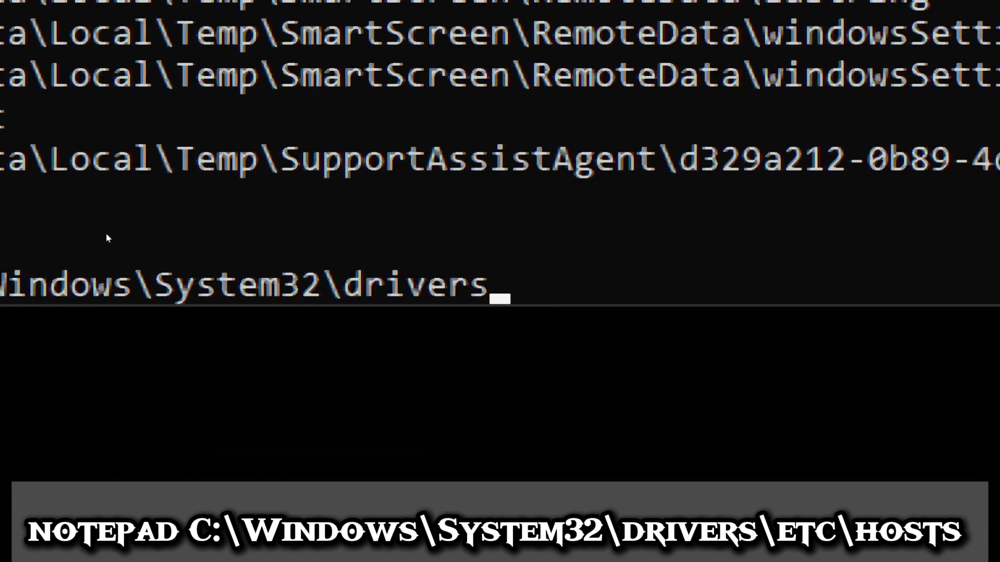
pyautogui.write('sts')
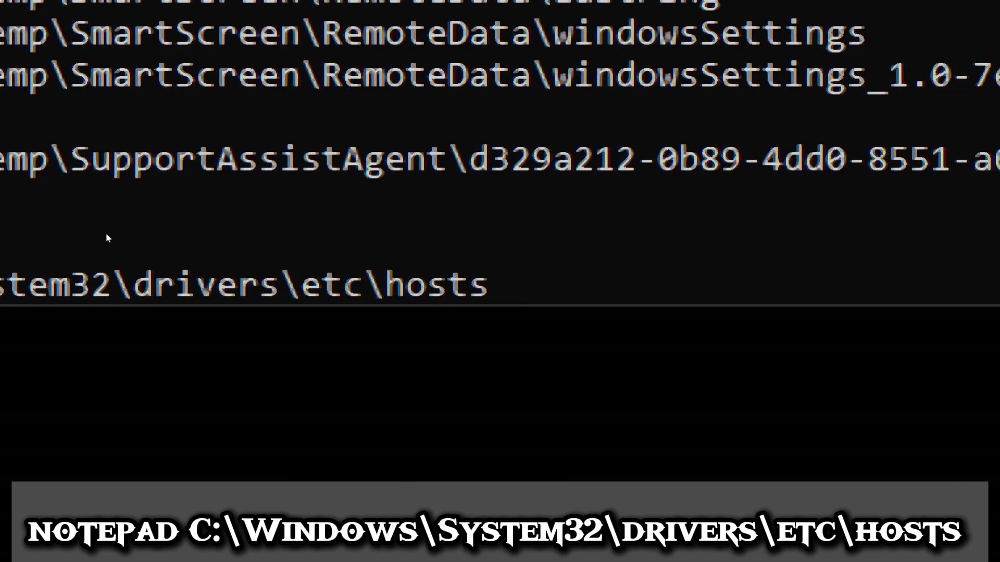
pyautogui.press('Return')
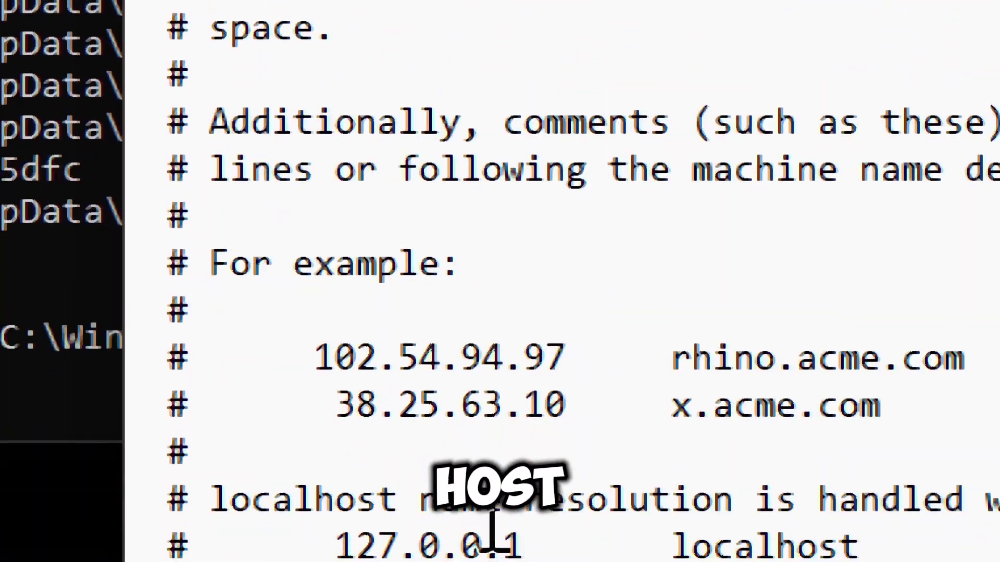
# Inspect the rhino.acme.com, x.acme.com and localhost entries, then start typing del for the hosts path.
pyautogui.moveTo(91, 357); pyautogui.dragTo(887, 338)
pyautogui.moveTo(113, 405); pyautogui.dragTo(804, 401)
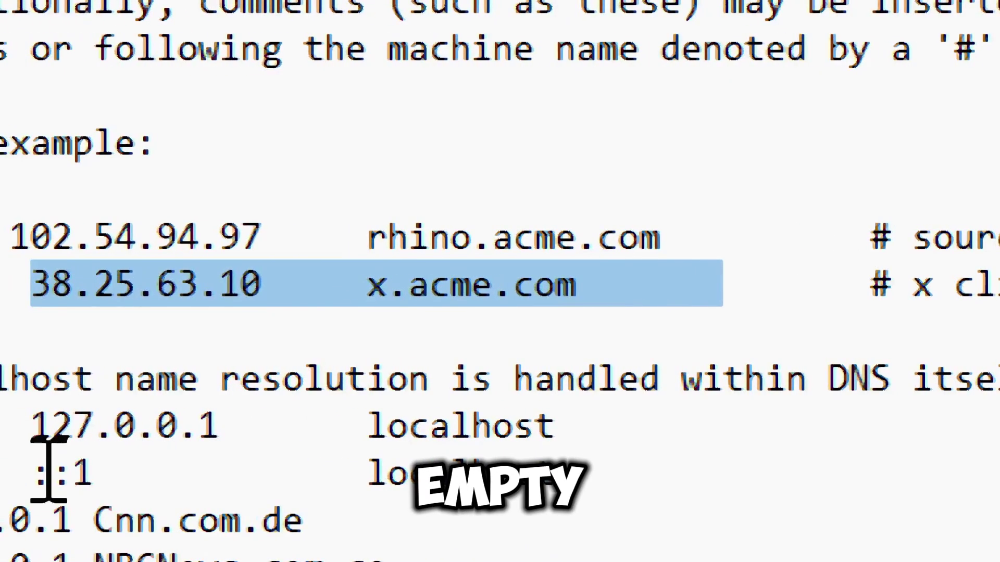
pyautogui.moveTo(164, 425); pyautogui.dragTo(695, 419)
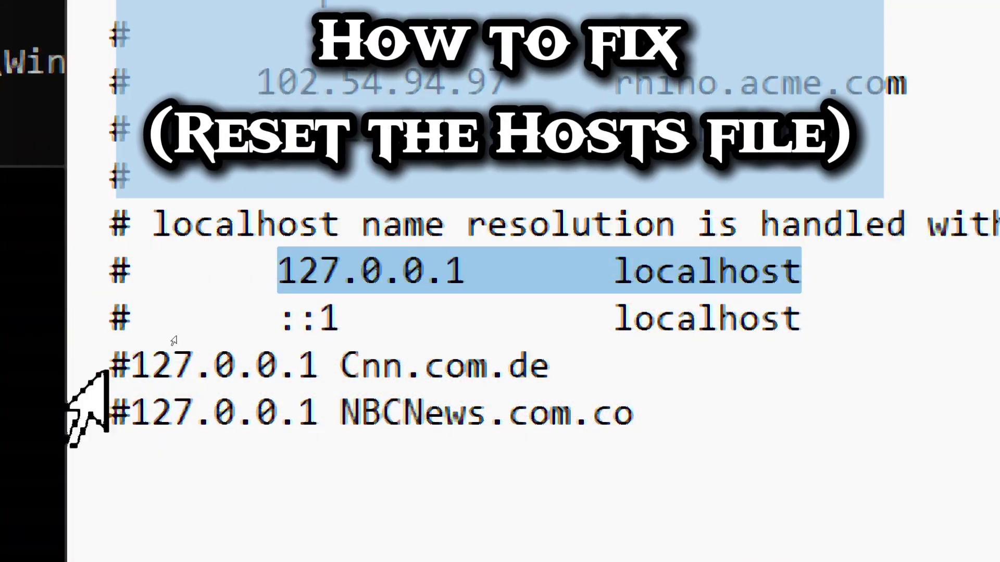
pyautogui.hotkey('alt', 'Tab')
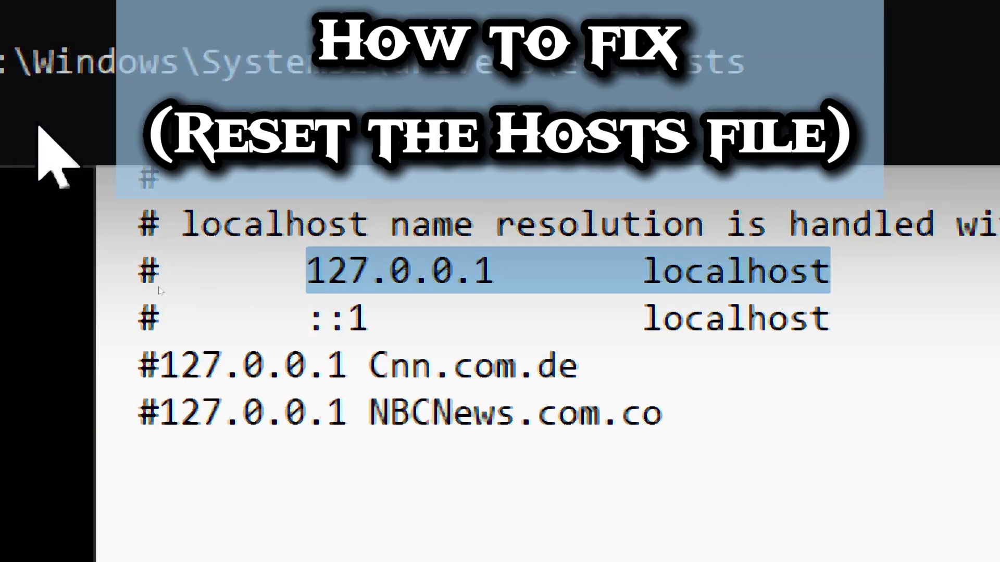
# Type the command del C:\Windows\System32\drivers\etc\ at the prompt, without running it.
pyautogui.write('del C:\\Win')
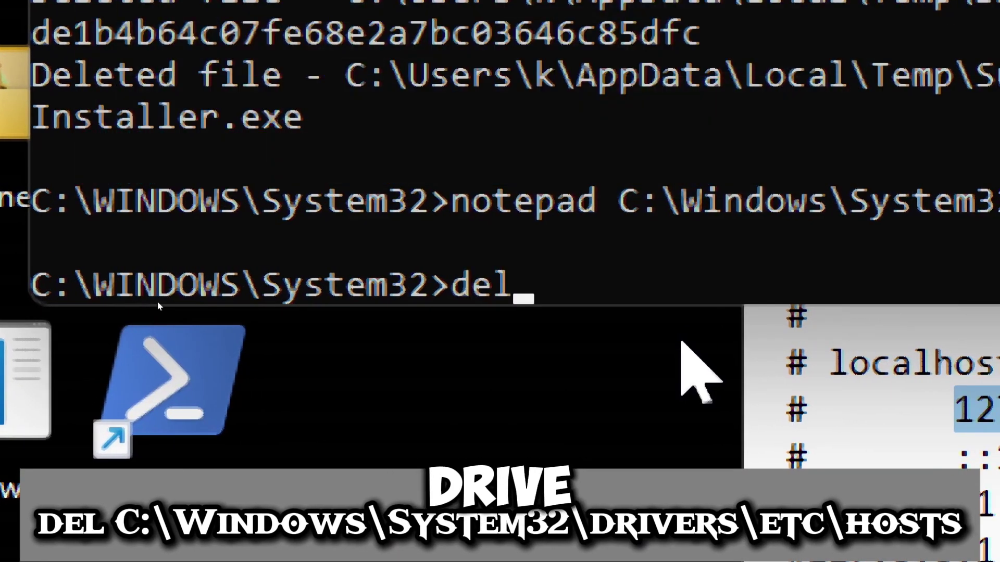
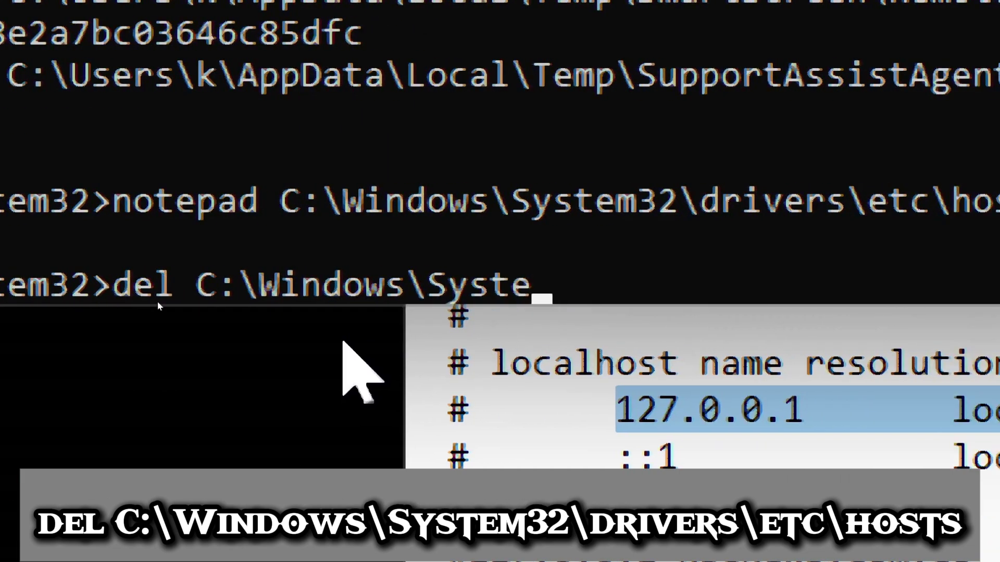
# Inspect the rhino.acme.com, x.acme.com and localhost entries, then start typing del for the hosts path.
# Type the command del C:\Windows\System32\drivers\etc\ at the prompt, without running it.
pyautogui.write('ivers\\etc\\hosts')
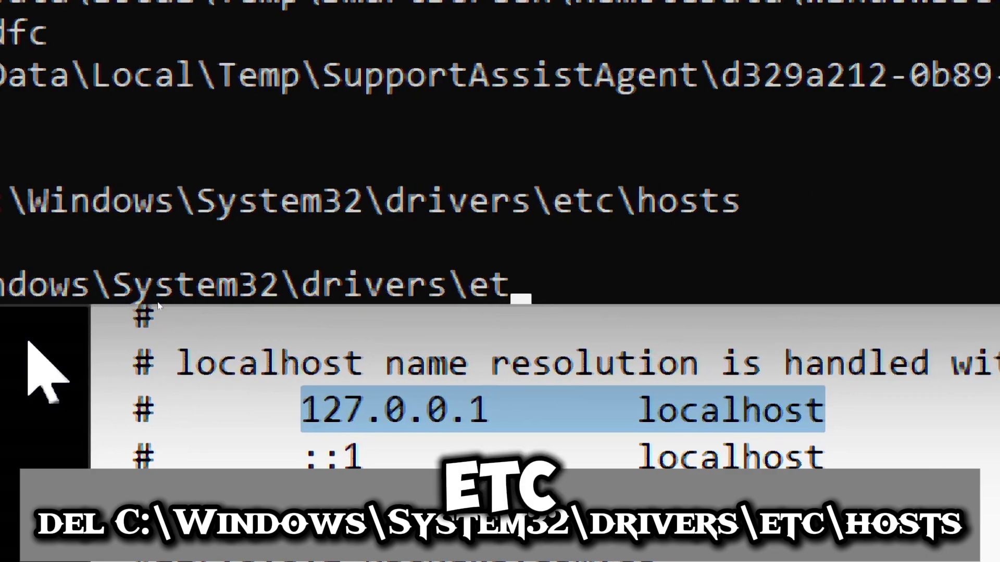
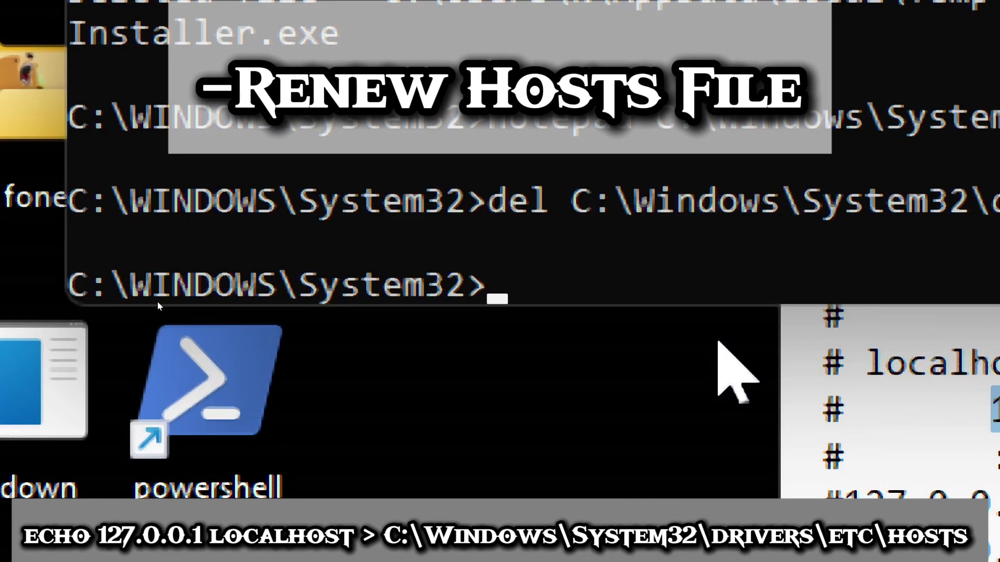
# Overwrite the hosts file with only '127.0.0.1 localhost' and highlight the echoed address.
pyautogui.write('o 127.0.0.1 loca')
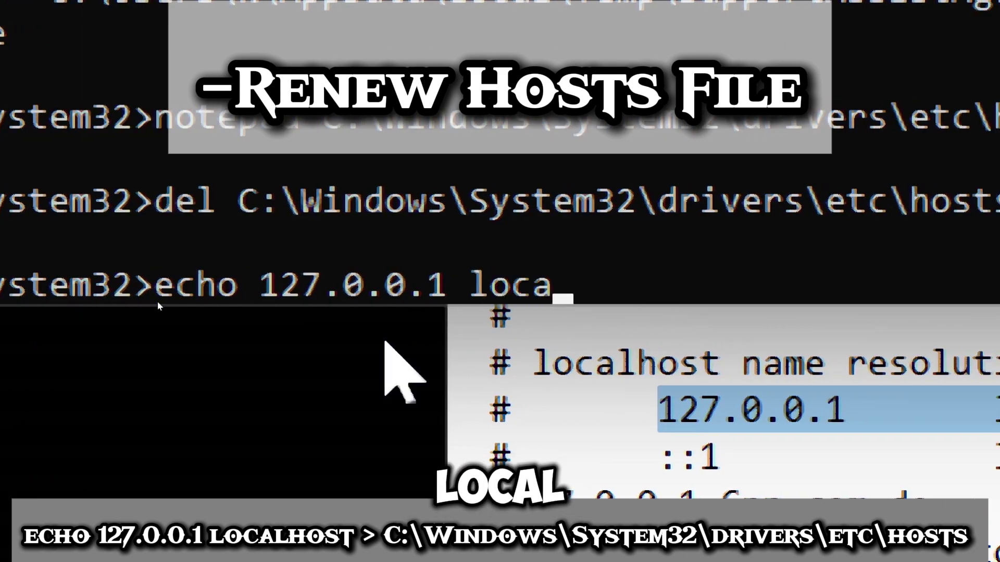
pyautogui.write('lhost > C')
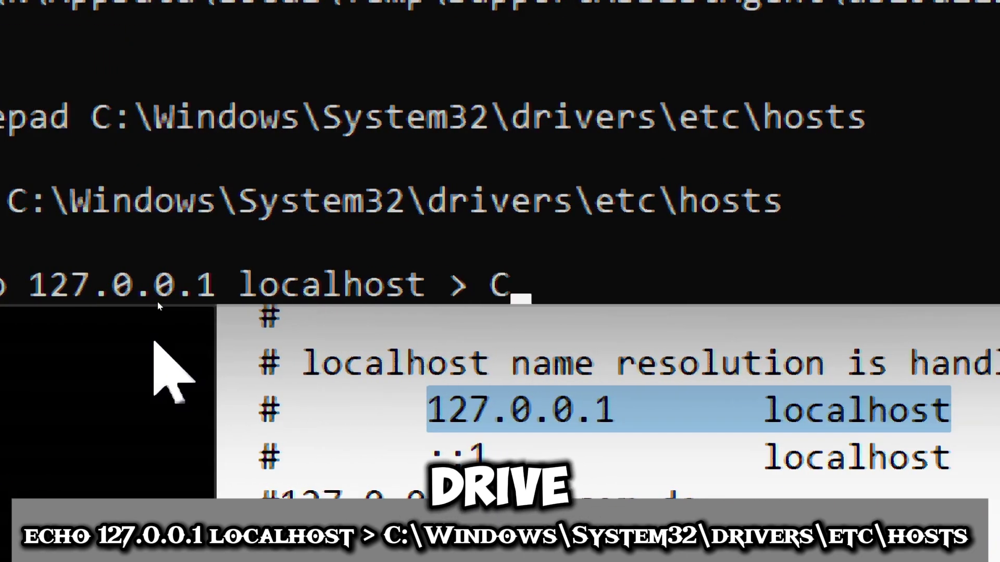
pyautogui.write(':\\Windows\\S')
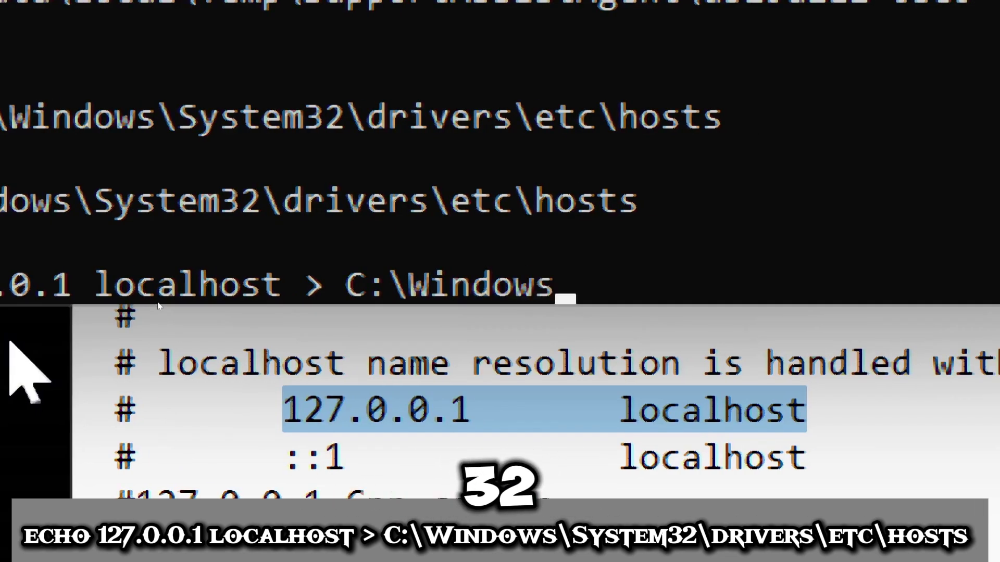
pyautogui.write('ystem32\\dri')
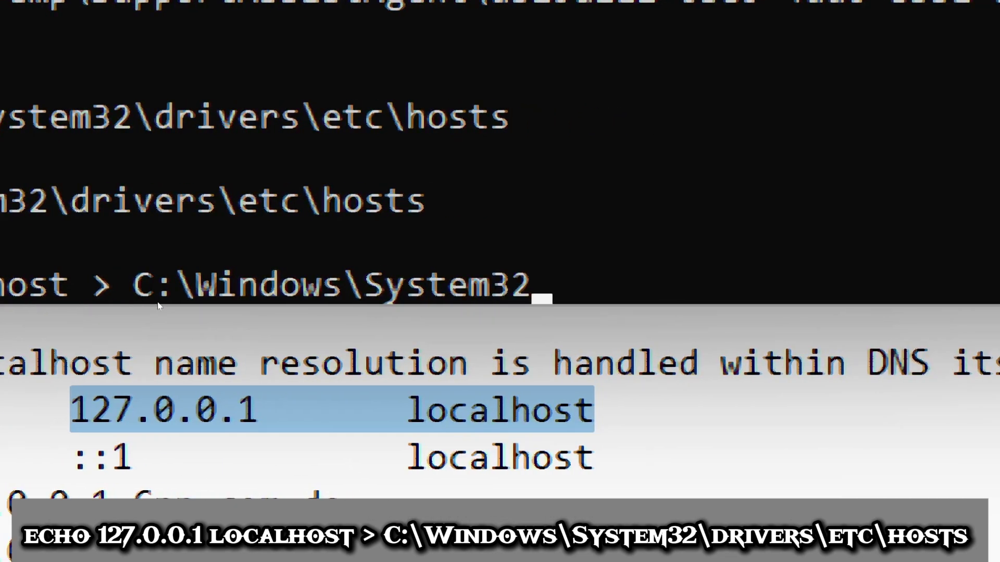
pyautogui.write('vers\\etc\\')
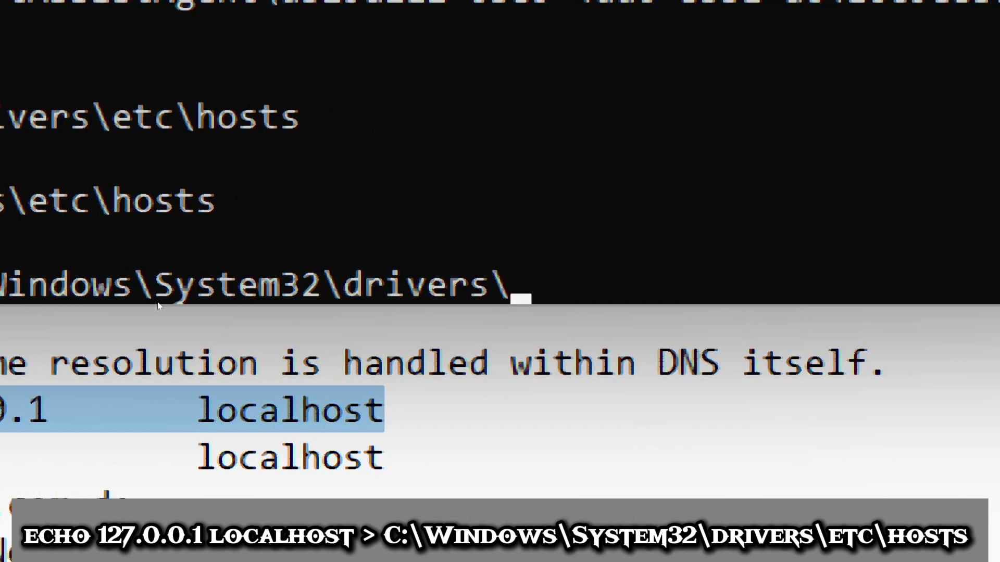
pyautogui.write('hosts')
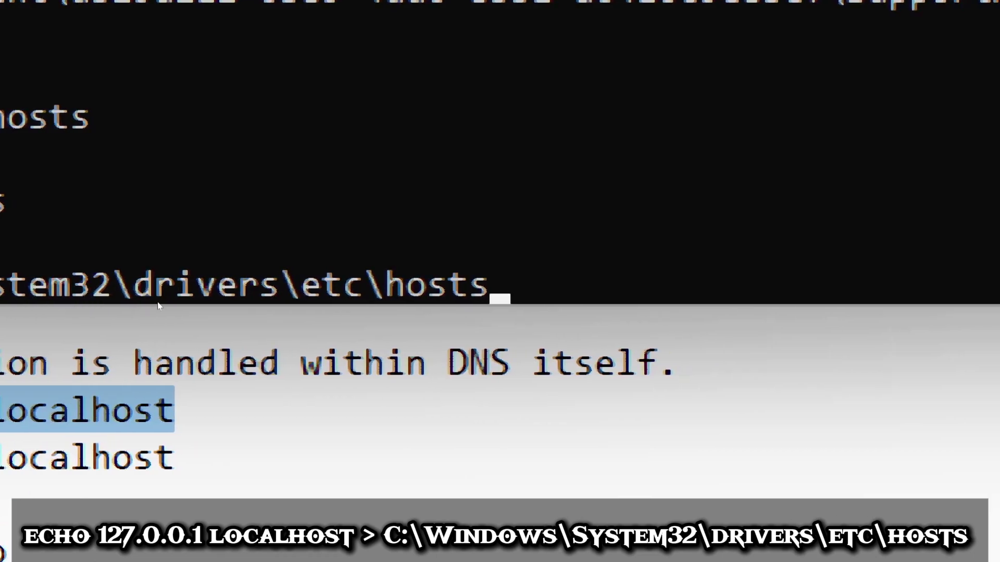
pyautogui.press('Return')
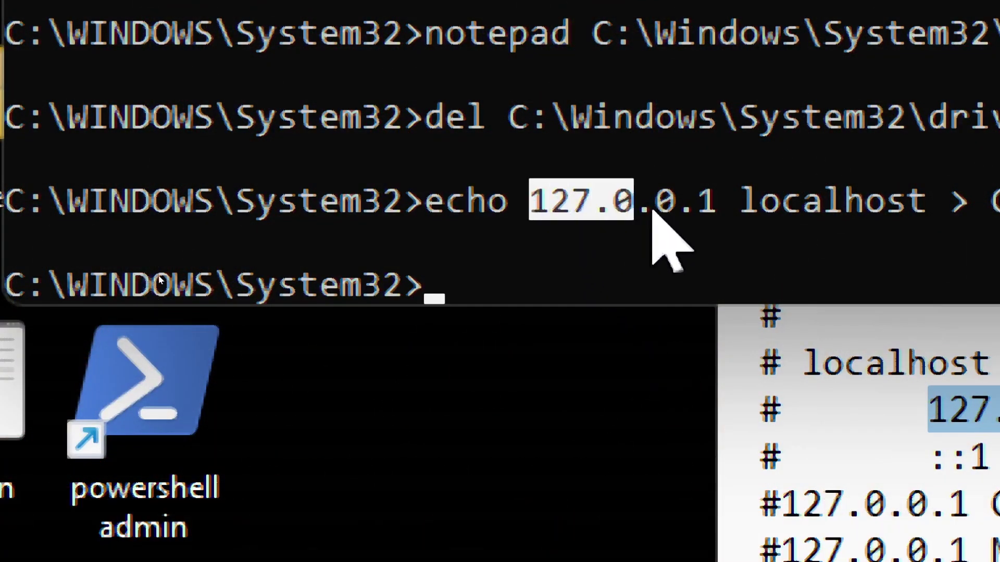
pyautogui.moveTo(652, 210); pyautogui.dragTo(924, 211)
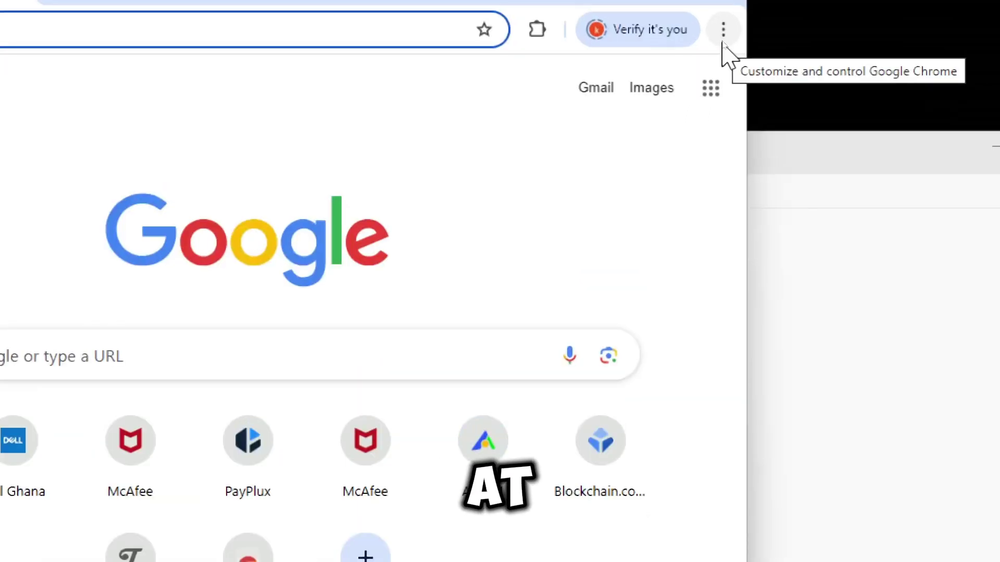
# Restore Chrome's settings to their original defaults from Settings > Reset settings.
pyautogui.click(722, 35)
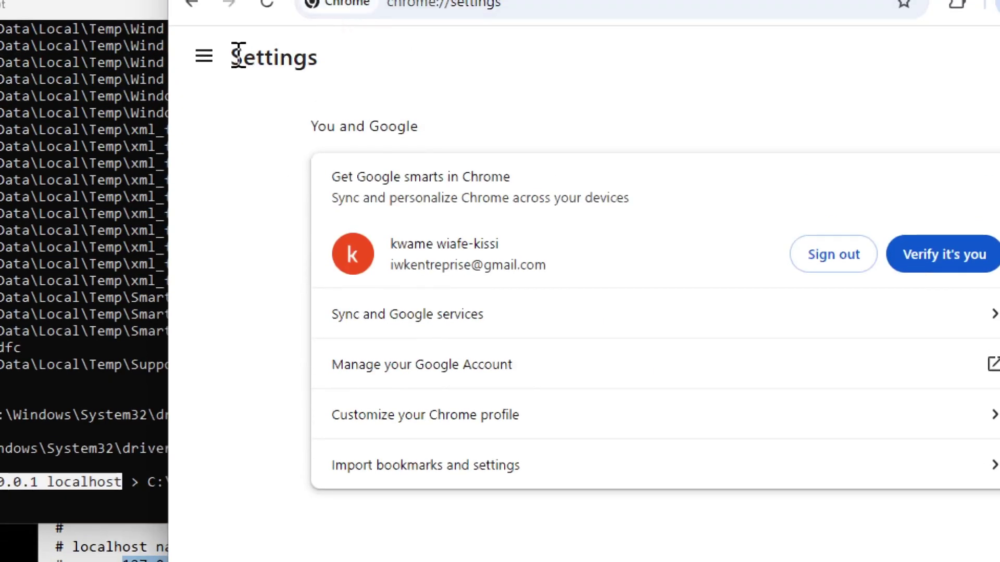
pyautogui.click(204, 54)
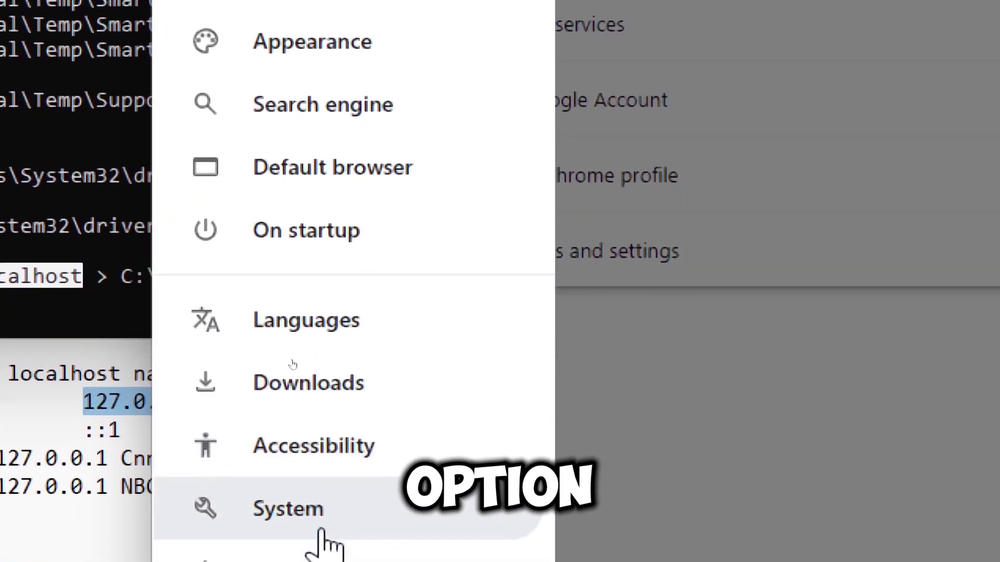
pyautogui.click(267, 511)
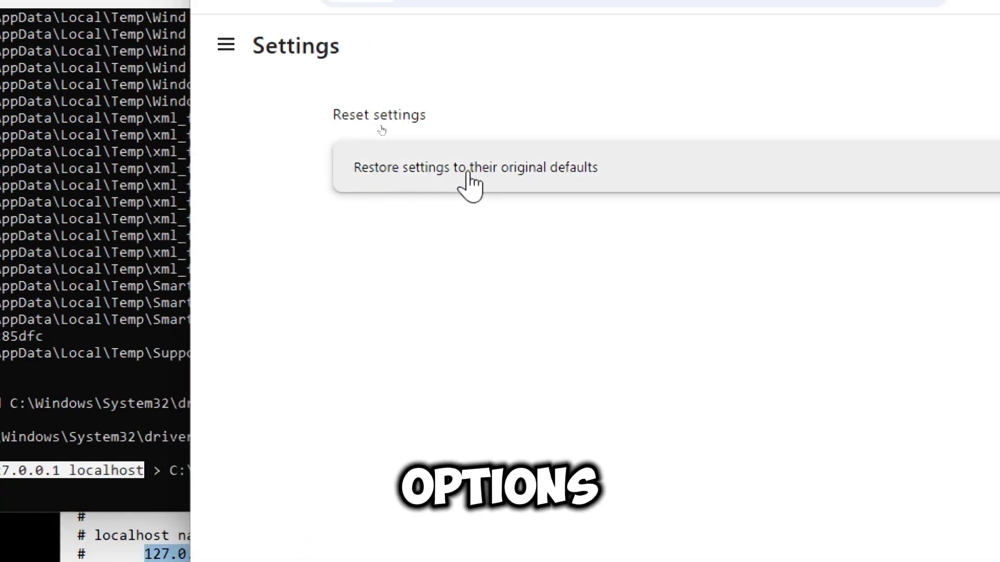
pyautogui.click(535, 177)
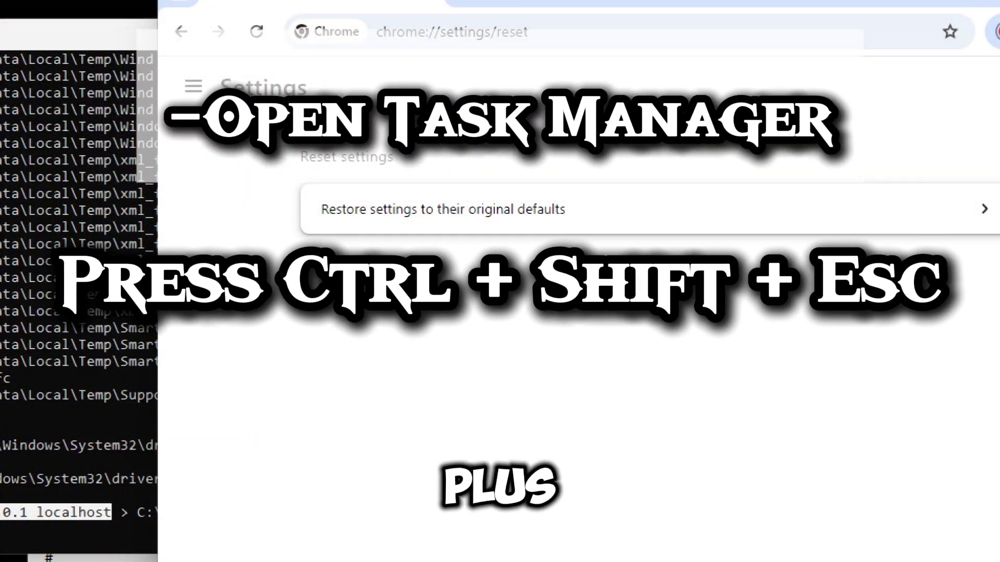
# Open Task Manager sorted by CPU usage and search System interrupts online.
pyautogui.hotkey('ctrl', 'shift', 'Escape')
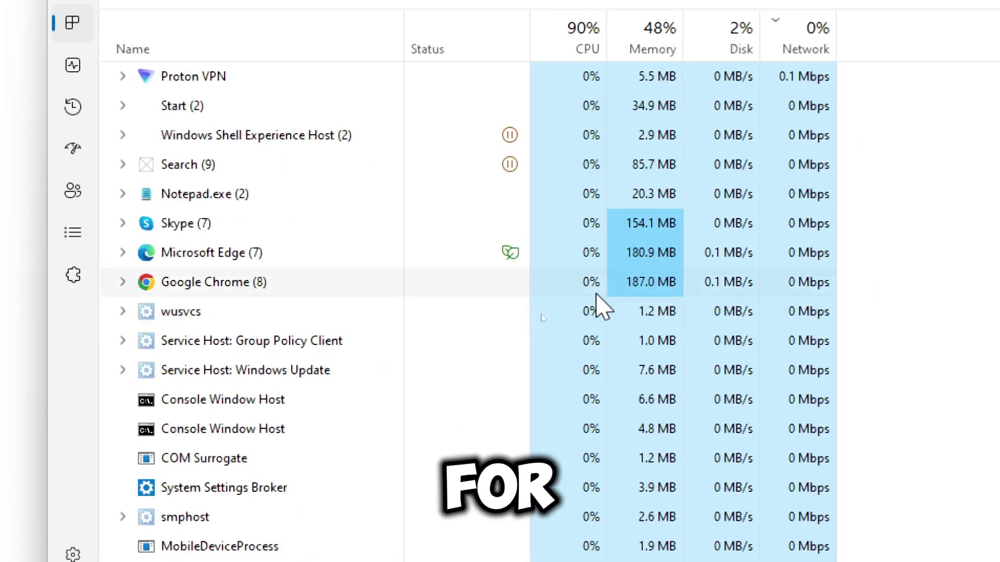
pyautogui.click(581, 52)
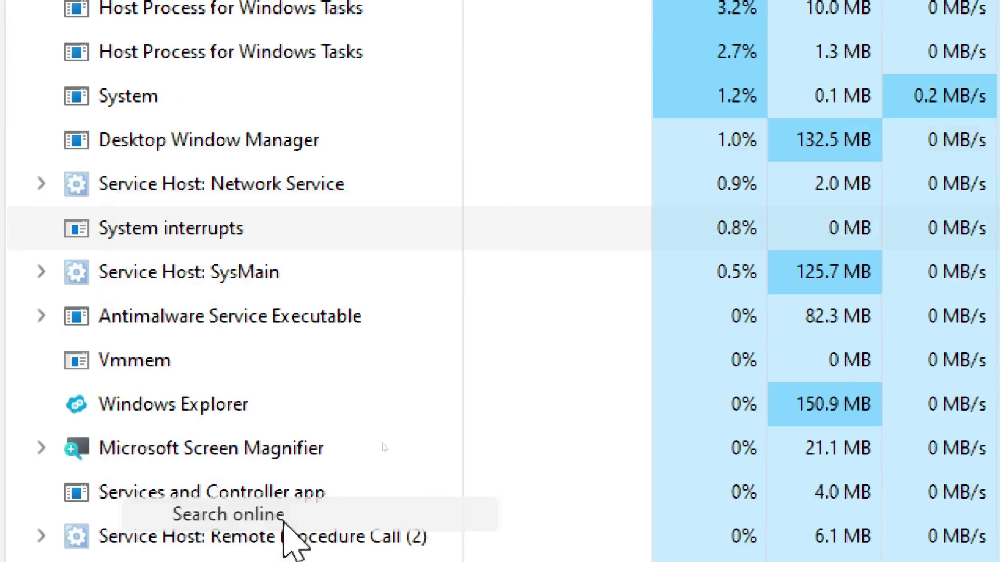
pyautogui.click(284, 518)
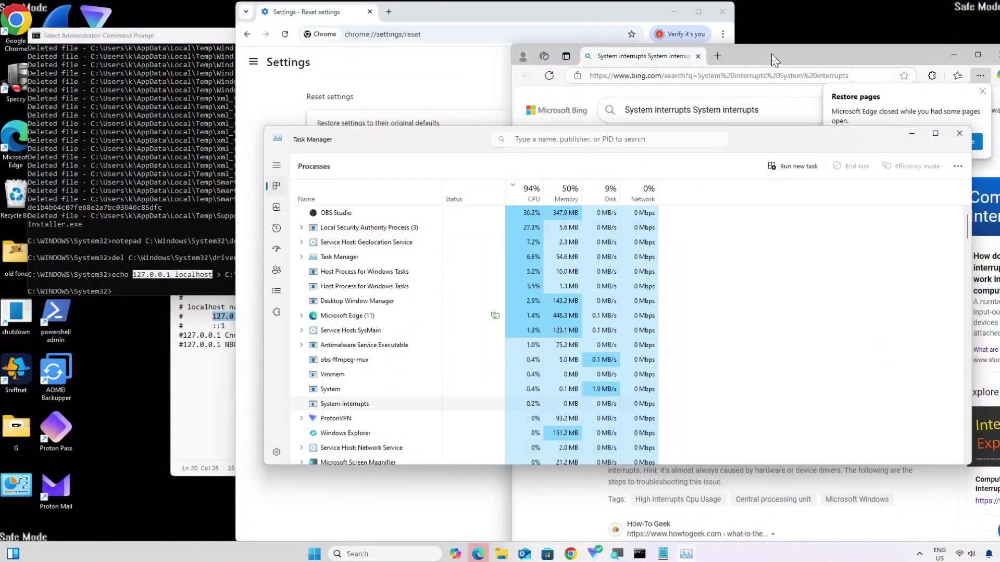
# Read the online explanation of System interrupts, then return to Task Manager.
pyautogui.moveTo(770, 54); pyautogui.dragTo(561, 55)
pyautogui.moveTo(455, 233)
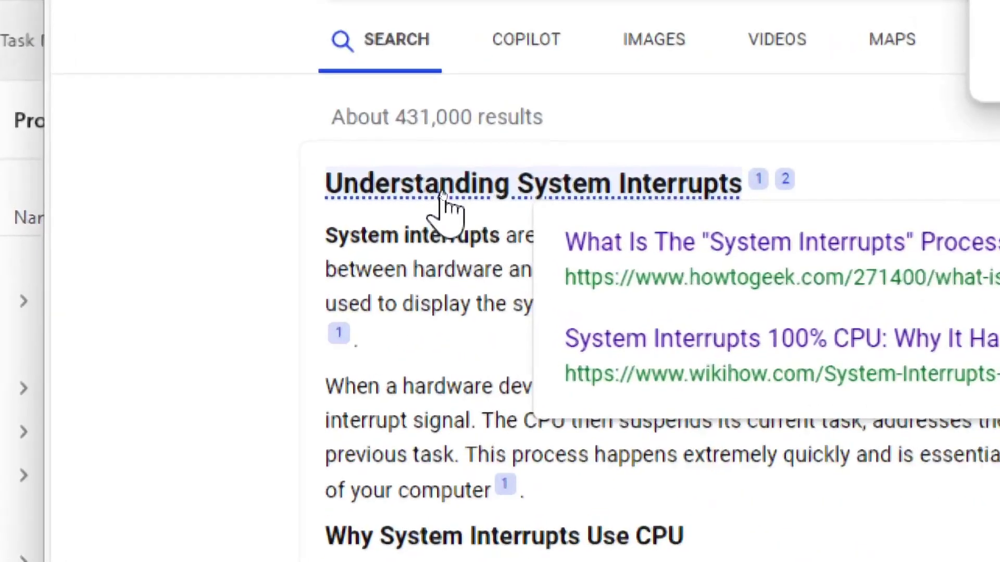
pyautogui.moveTo(511, 234); pyautogui.dragTo(997, 310)
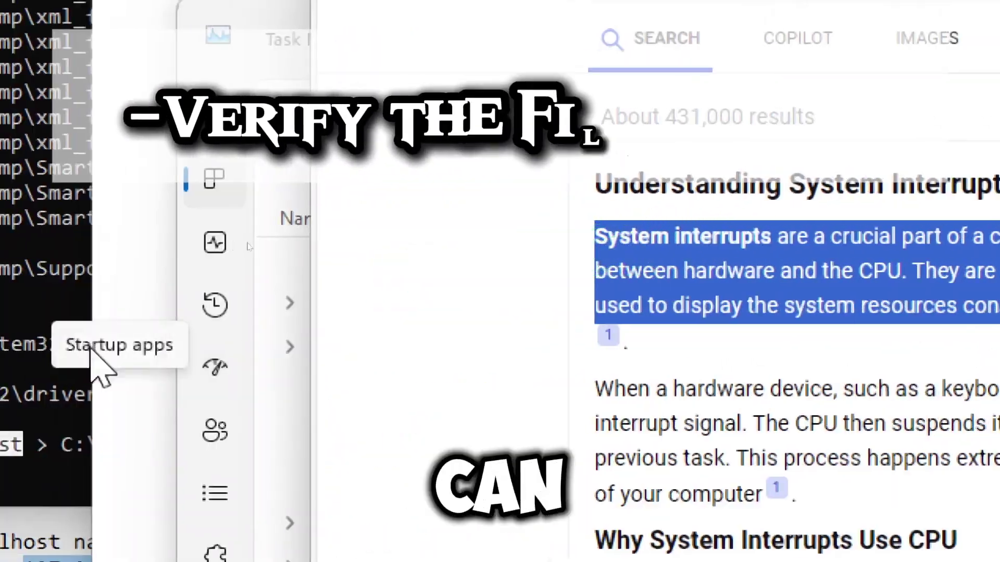
pyautogui.click(93, 350)
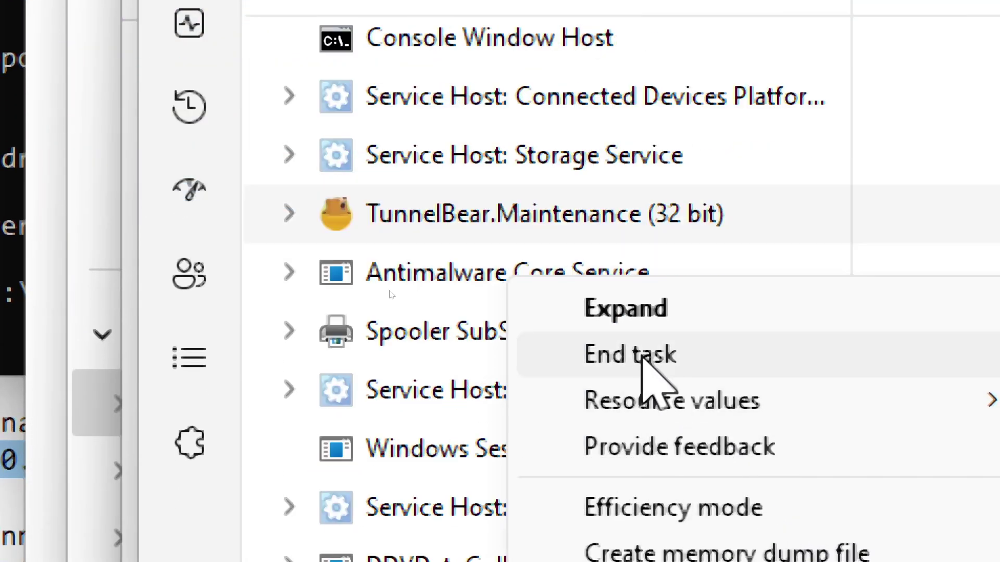
# End the TunnelBear.Maintenance task and permanently delete its file with administrator permission.
pyautogui.click(641, 357)
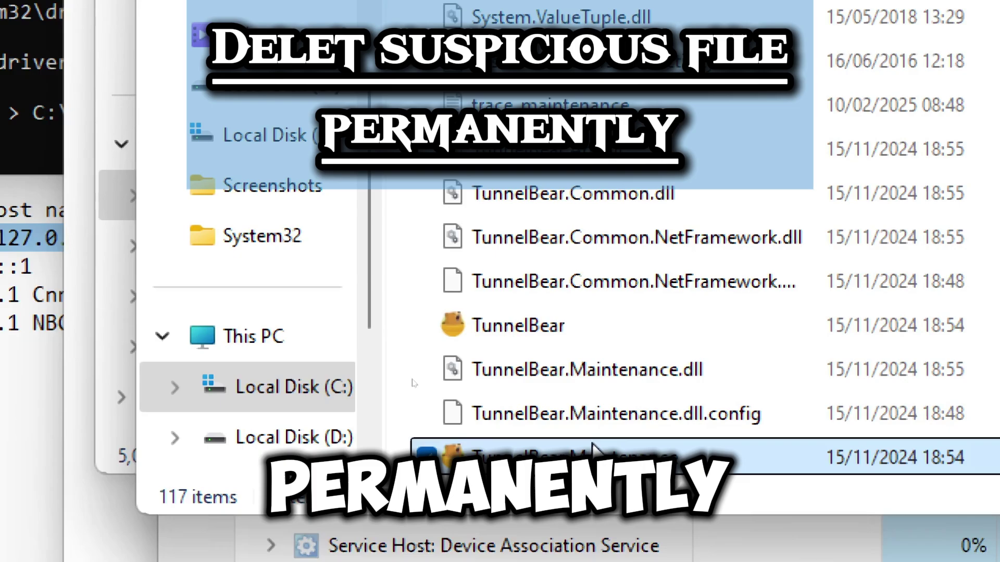
pyautogui.scroll(-1, 593, 446)
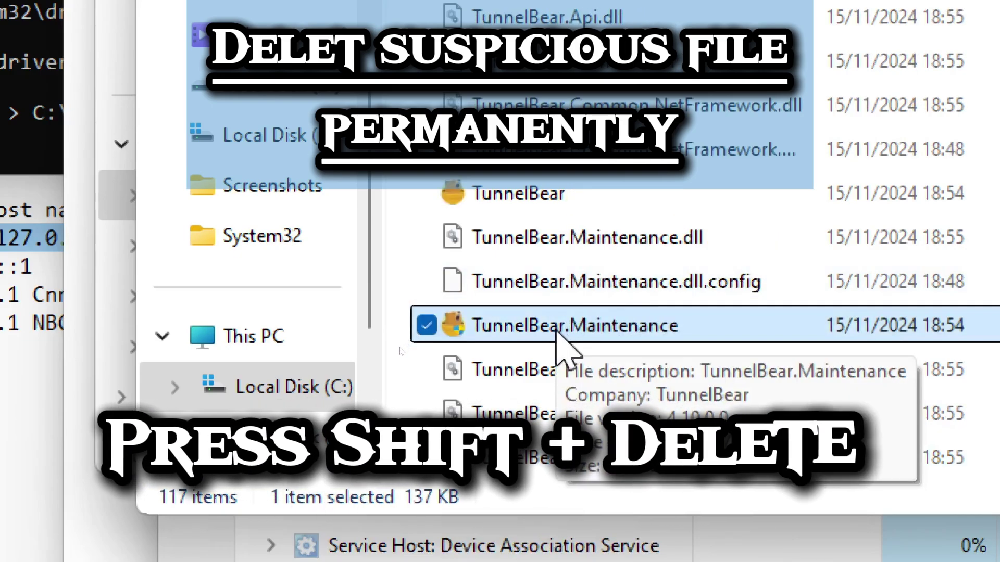
pyautogui.hotkey('shift', 'Delete')
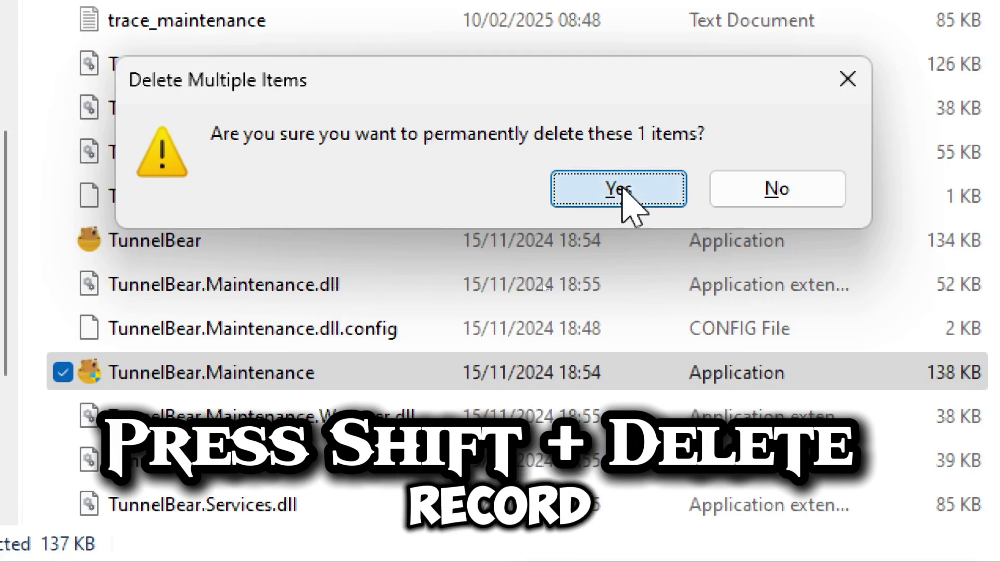
pyautogui.click(623, 188)
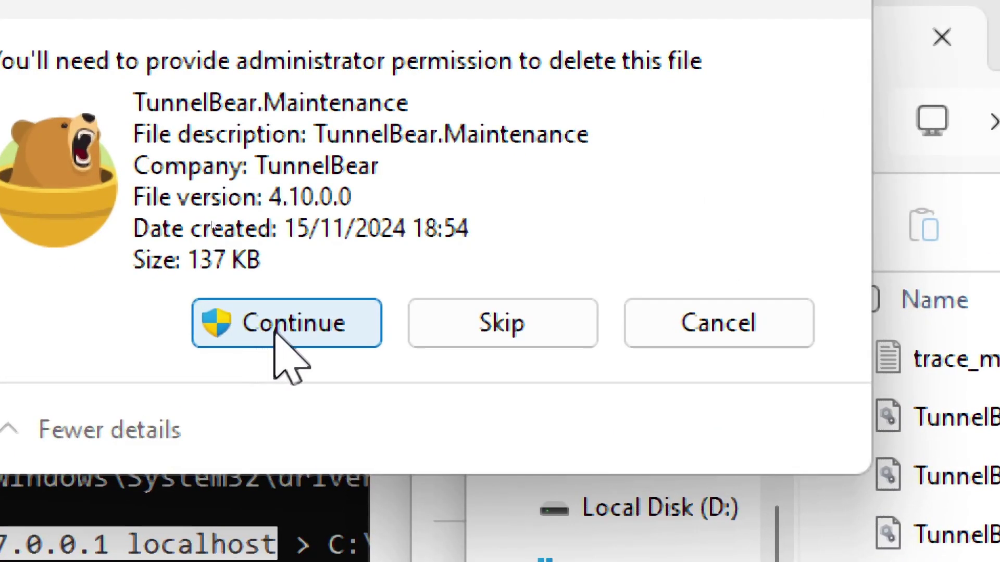
pyautogui.click(274, 331)
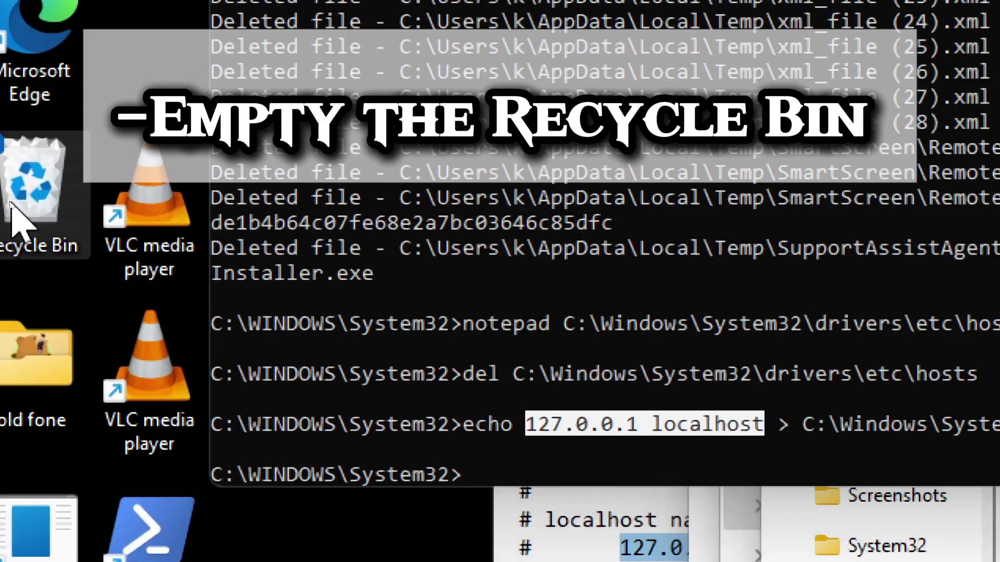
# Open the Recycle Bin and permanently delete all 3 items in it.
pyautogui.doubleClick(11, 204)
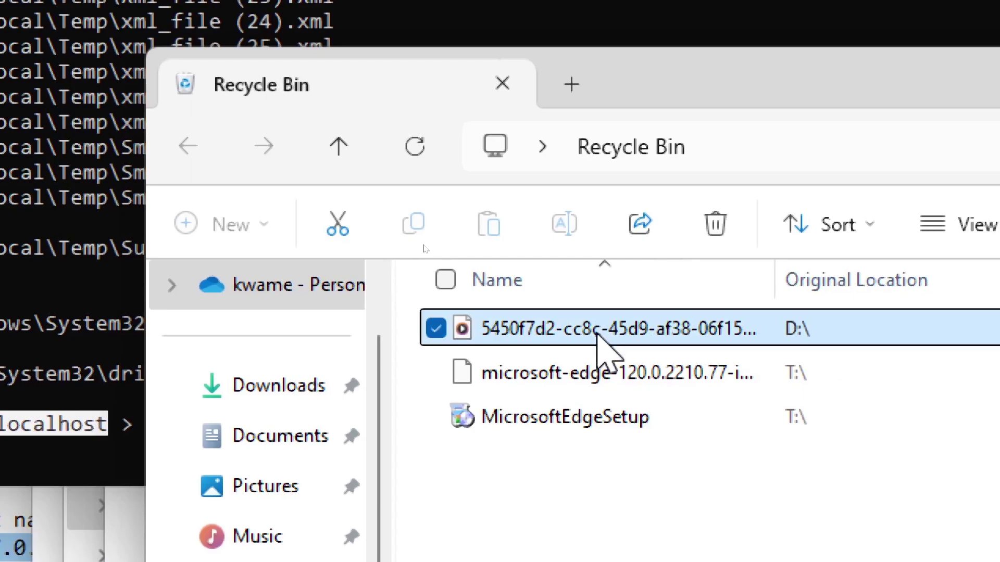
pyautogui.hotkey('ctrl', 'a')
pyautogui.rightClick(597, 337)
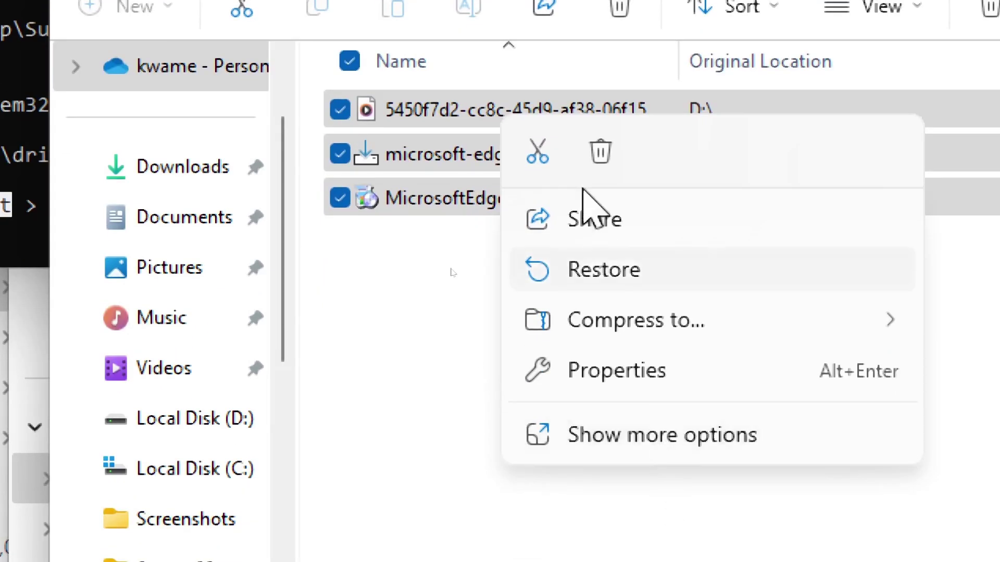
pyautogui.click(602, 155)
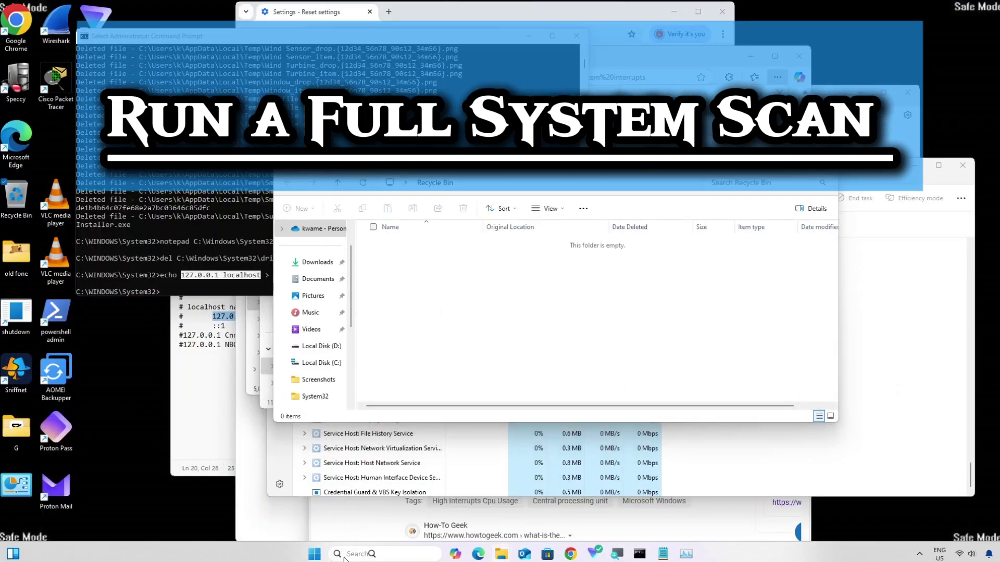
# Search for 'Powershell' from the taskbar search box.
pyautogui.click(344, 556)
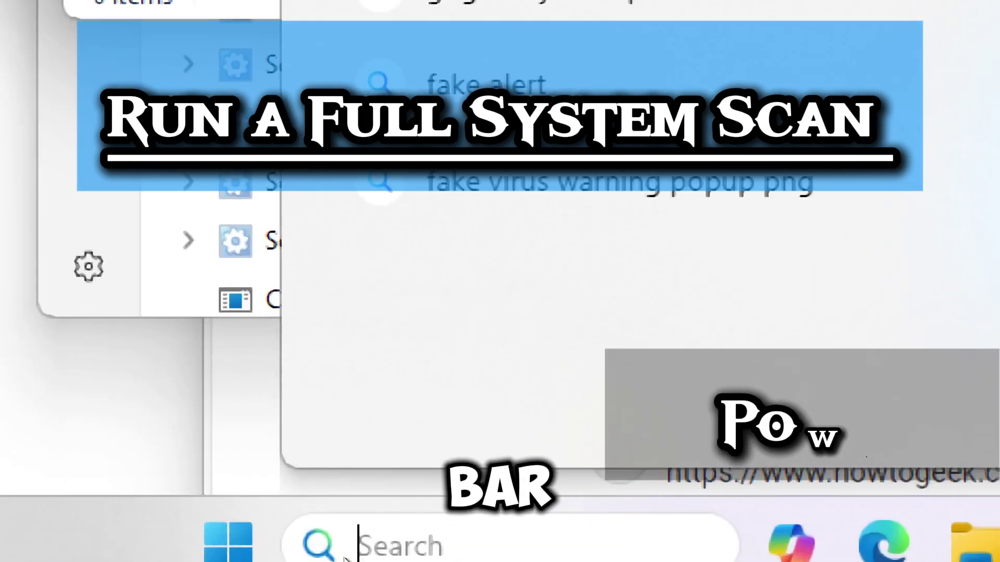
pyautogui.write('Powershe')
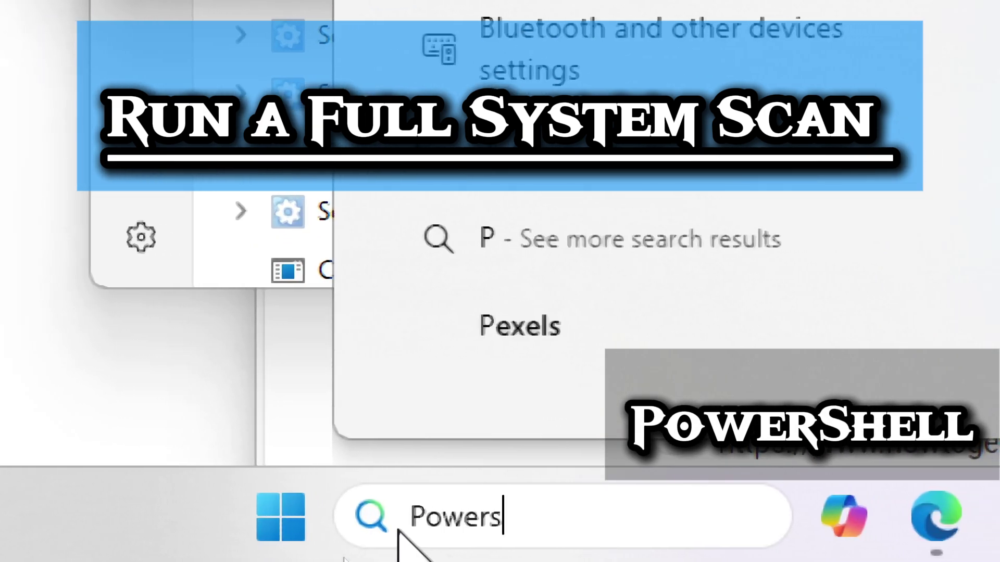
pyautogui.write('ll')
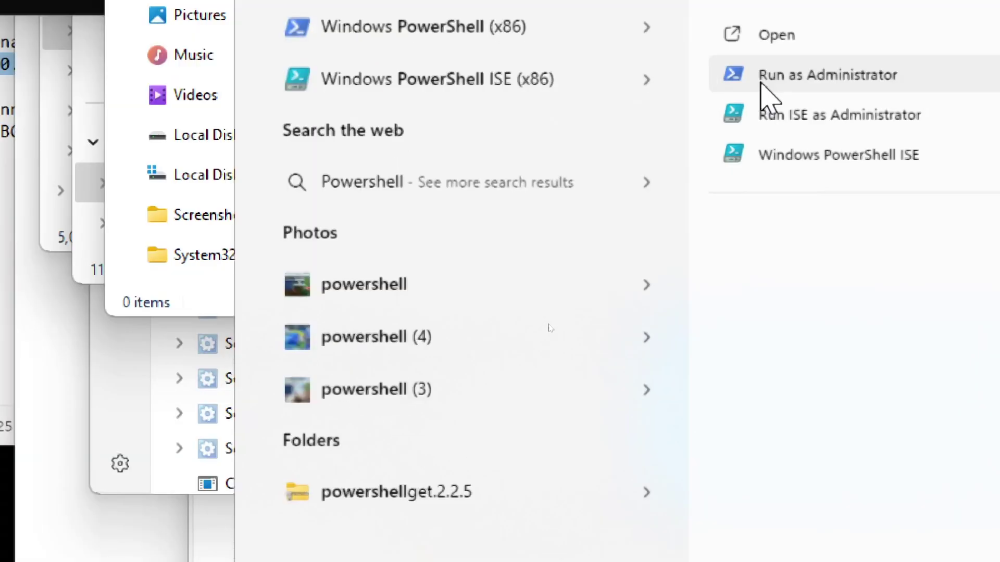
# Launch PowerShell as administrator and run Start-MpScan -ScanType FullScan.
pyautogui.click(762, 86)
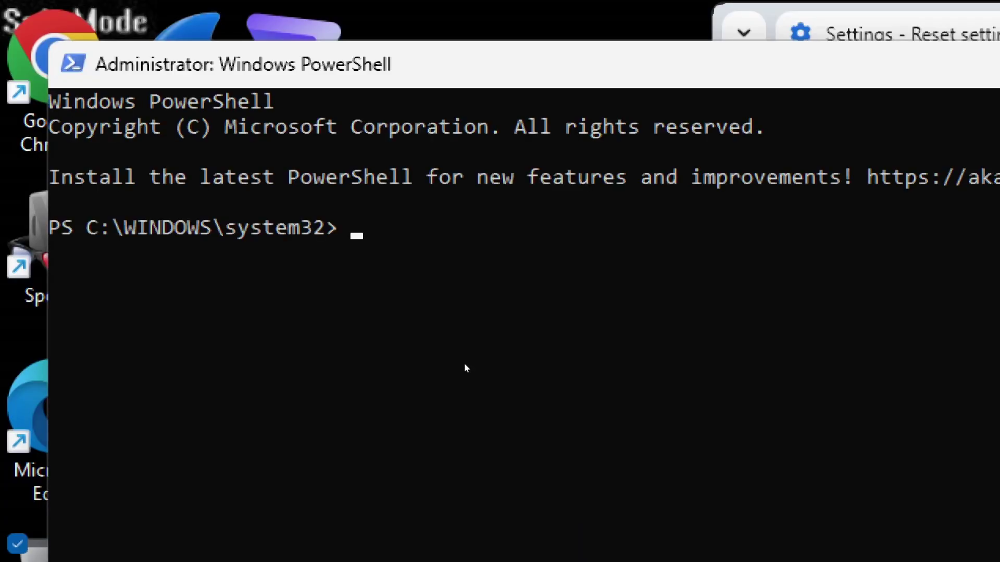
pyautogui.write('Star')
pyautogui.write('t-MpScan -')
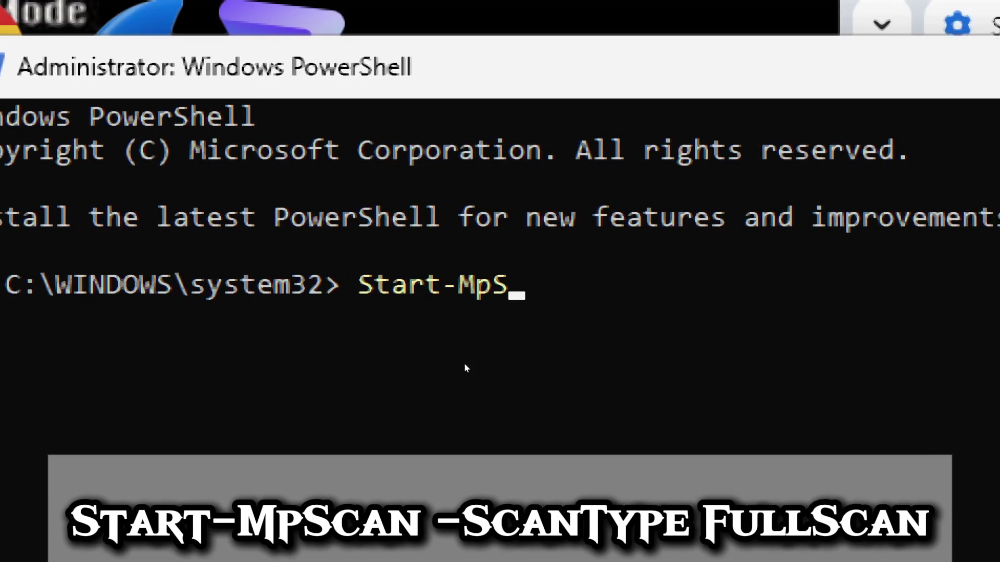
pyautogui.write('ScanType F')
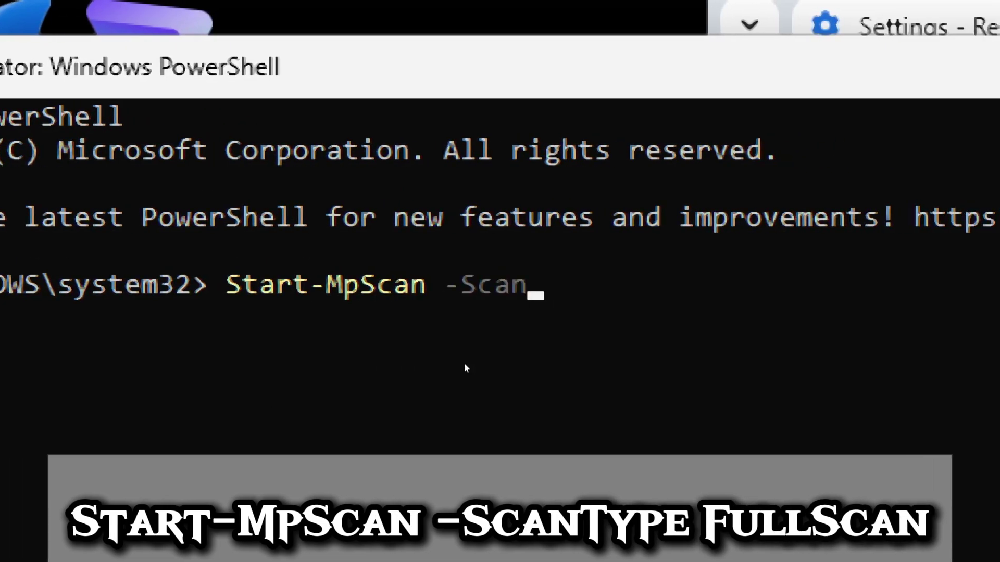
pyautogui.write('ullScan')
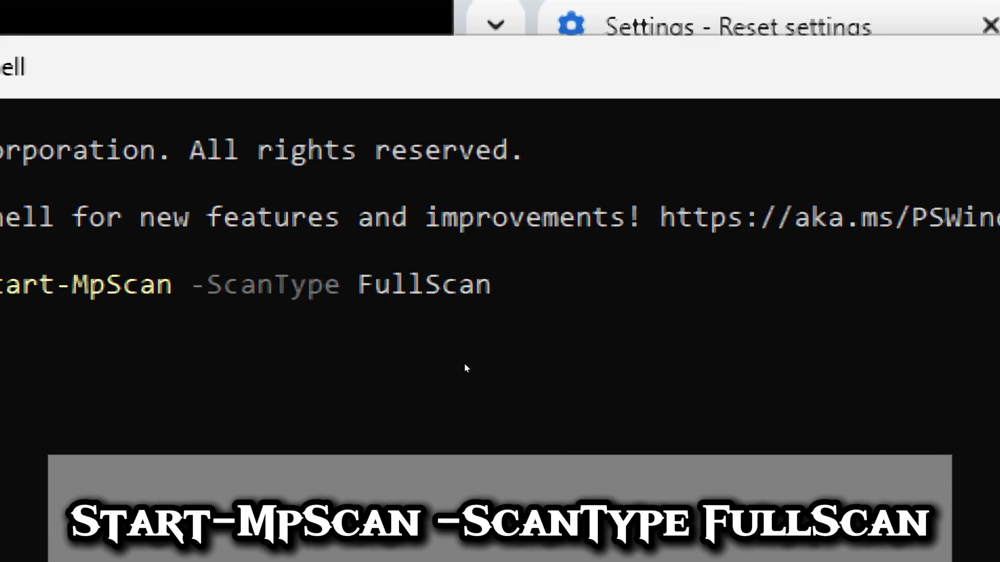
pyautogui.press('Return')
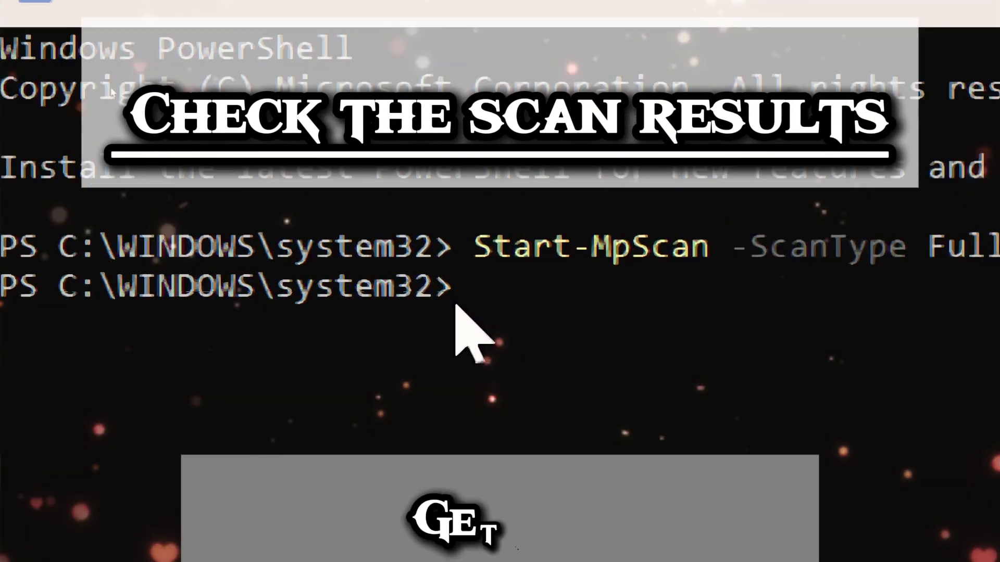
# Run Get-MpThreatDetection and highlight ActionSuccess True and the AMProductVersion entry.
pyautogui.write('Get-MpThr')
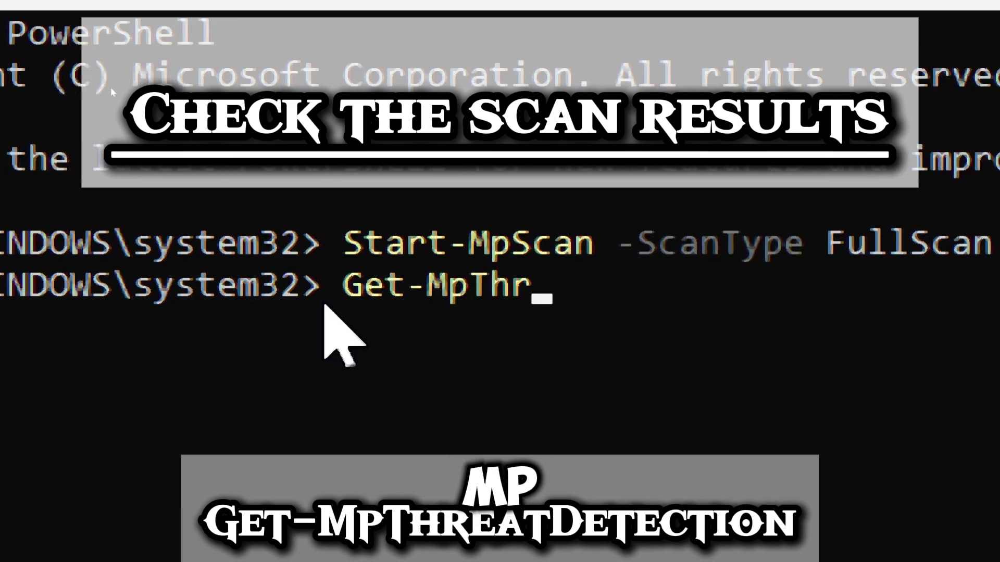
pyautogui.write('eatDe')
pyautogui.write('tection')
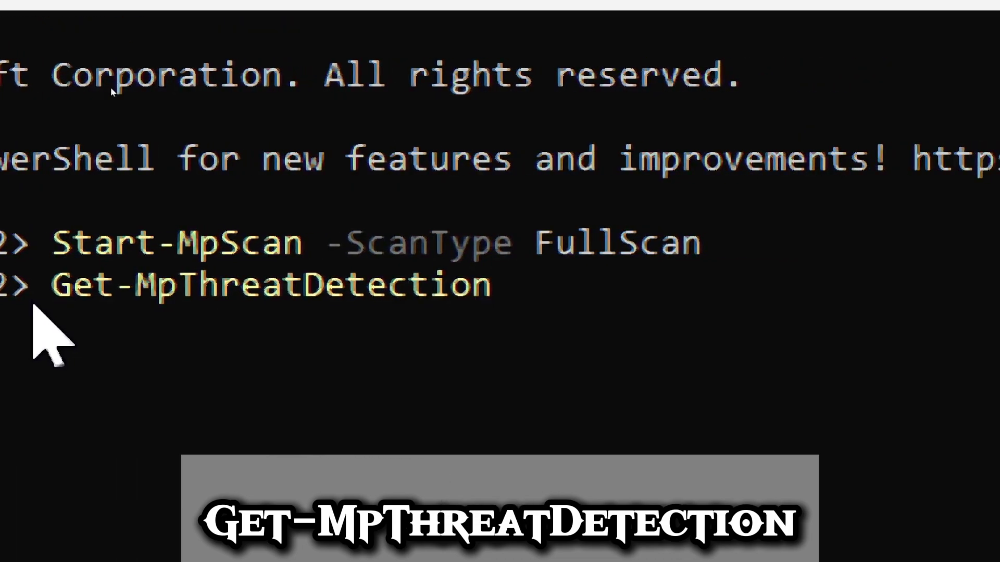
pyautogui.press('Return')
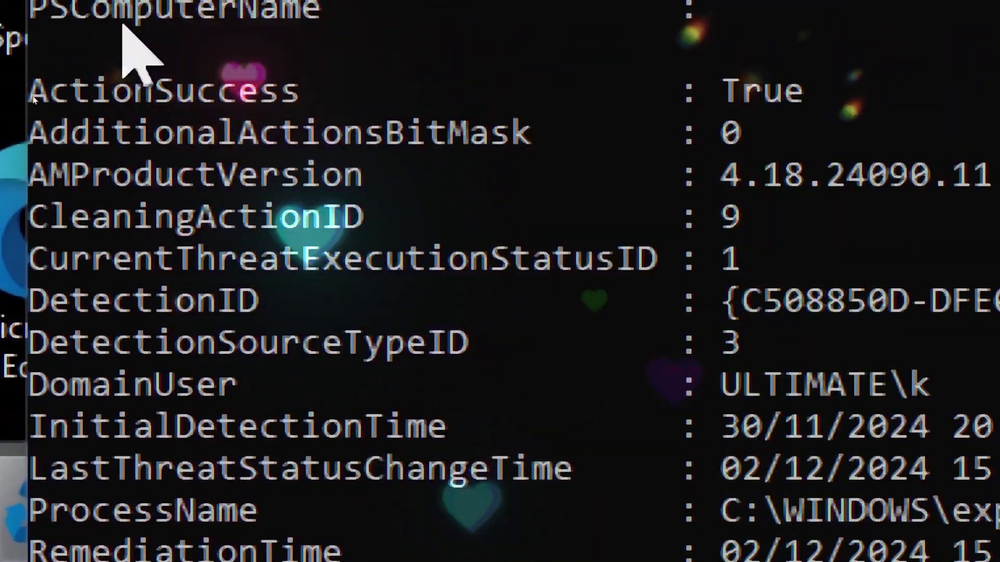
pyautogui.moveTo(30, 90); pyautogui.dragTo(275, 92)
pyautogui.moveTo(461, 88); pyautogui.dragTo(767, 96)
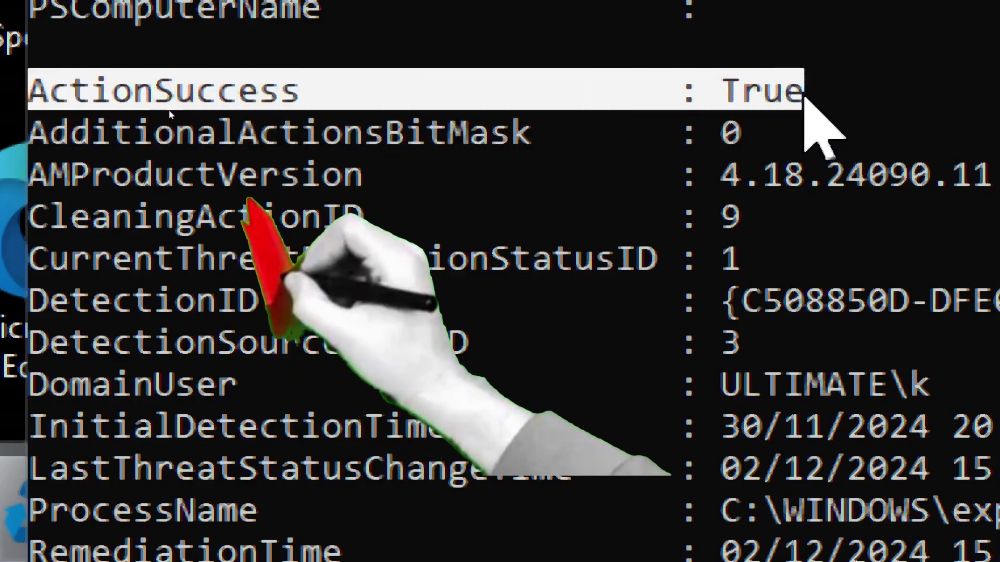
pyautogui.moveTo(30, 175); pyautogui.dragTo(999, 189)
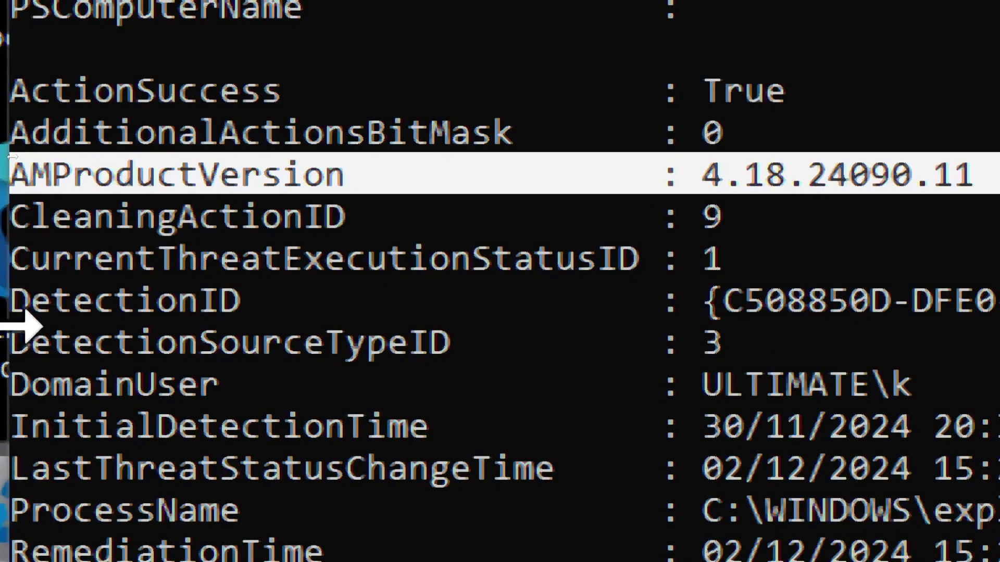
# Highlight the CleaningActionID, DetectionID GUID and DetectionSourceTypeID rows of the detection record.
pyautogui.click(13, 212)
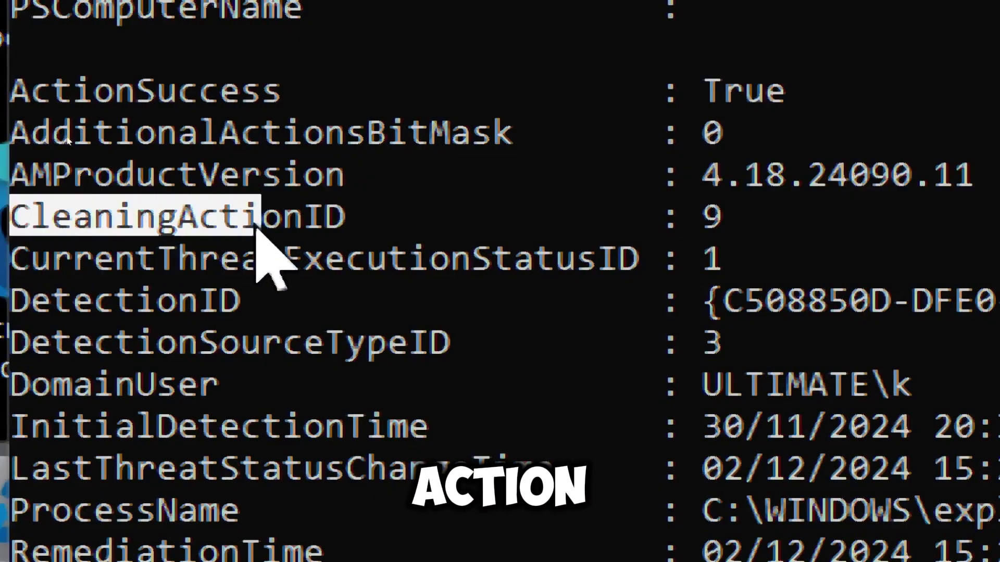
pyautogui.moveTo(255, 229); pyautogui.dragTo(703, 224)
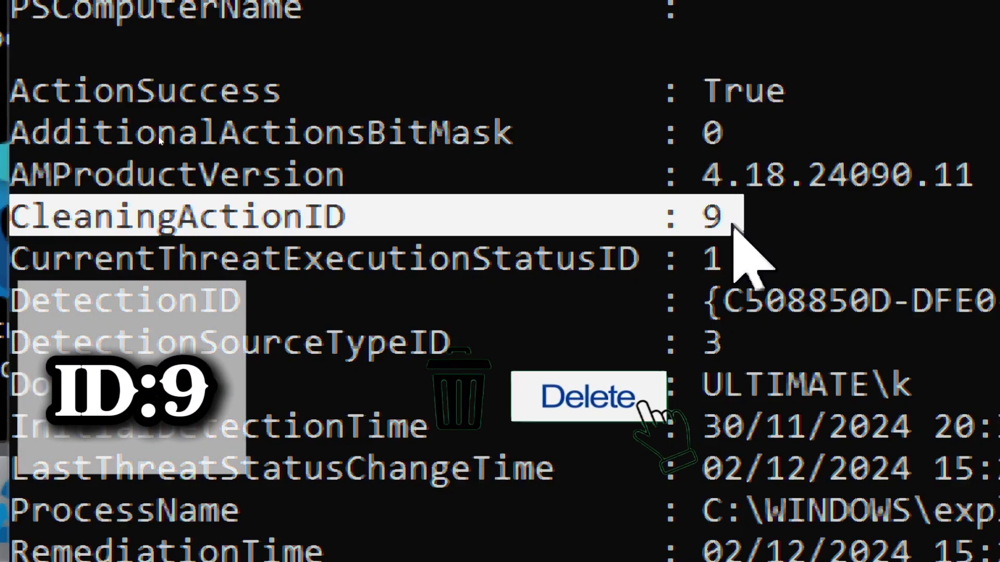
pyautogui.click(21, 260)
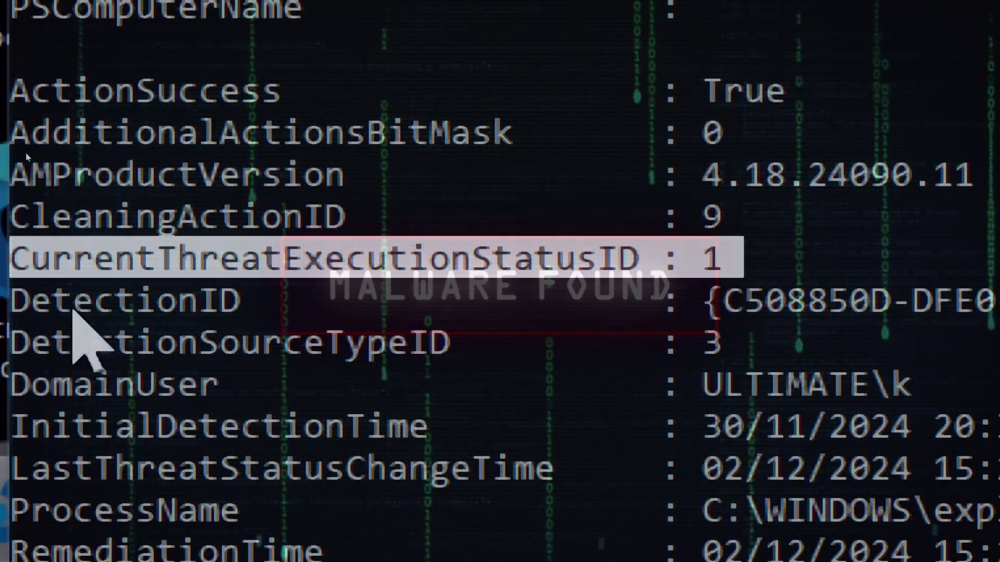
pyautogui.moveTo(13, 301); pyautogui.dragTo(160, 303)
pyautogui.moveTo(862, 322); pyautogui.dragTo(838, 323)
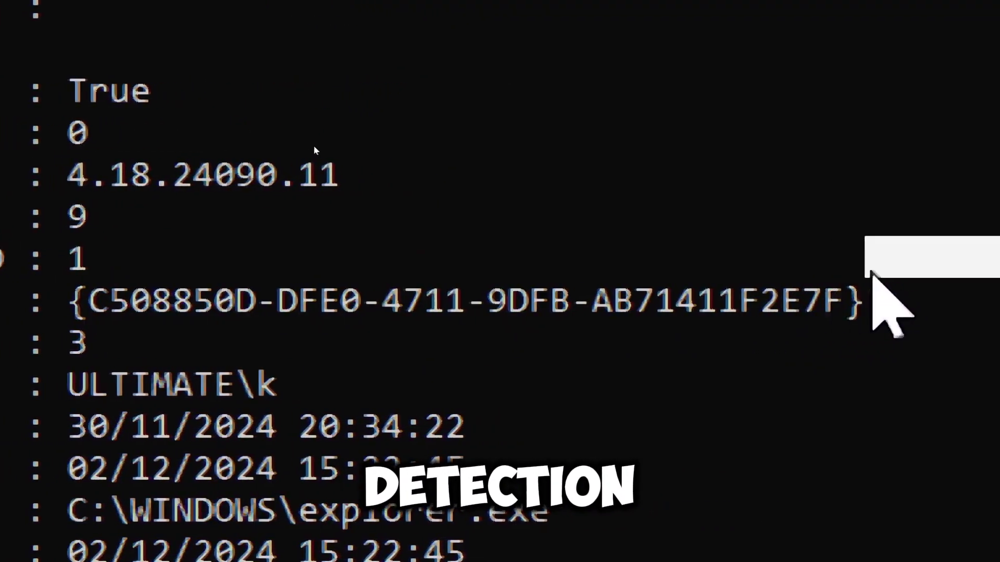
pyautogui.moveTo(65, 342); pyautogui.dragTo(792, 363)
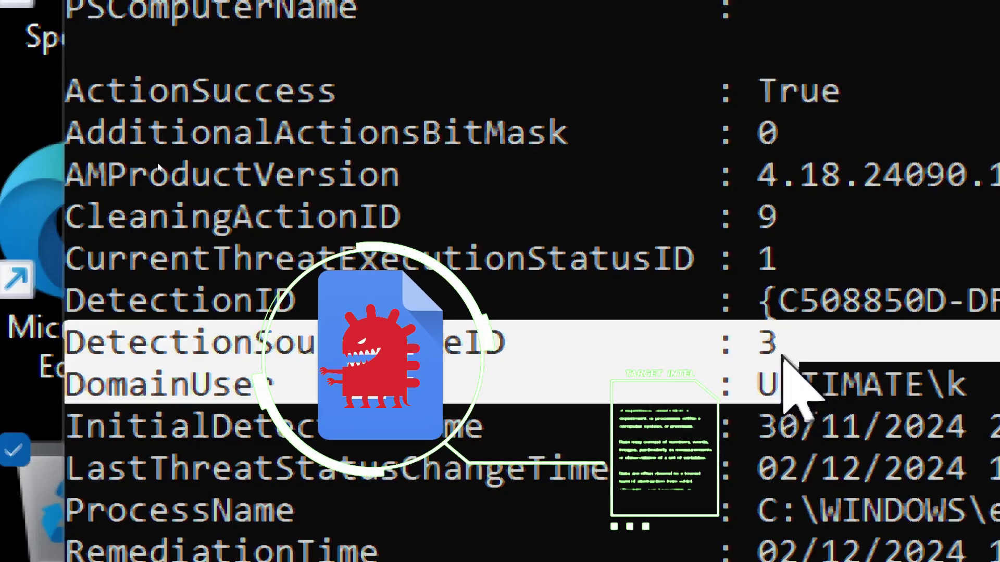
# Highlight ProcessName explorer.exe, the Resources file path and ThreatID 311999.
pyautogui.click(527, 342)
pyautogui.scroll(-1, 365, 385)
pyautogui.moveTo(68, 386); pyautogui.dragTo(999, 395)
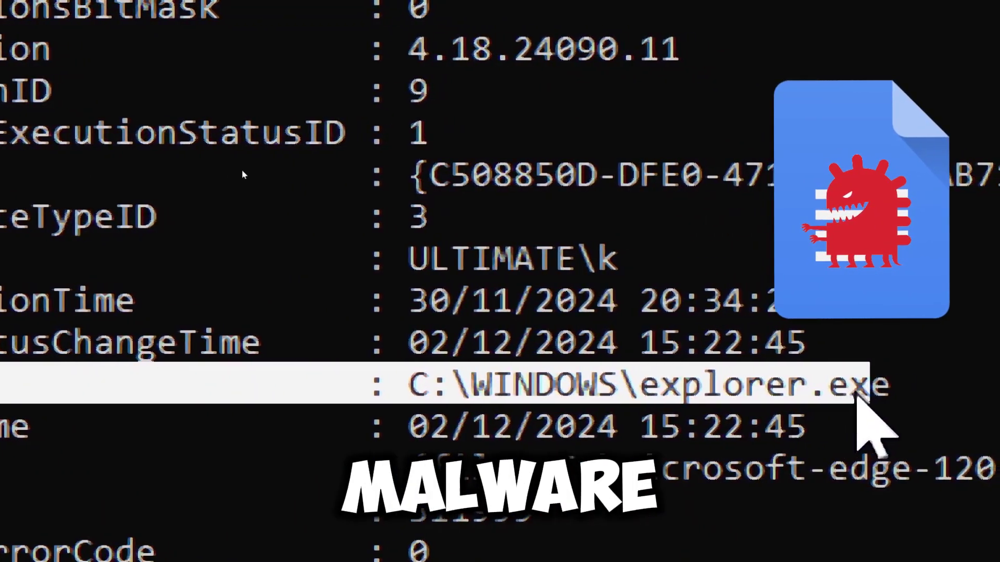
pyautogui.moveTo(856, 393); pyautogui.dragTo(888, 391)
pyautogui.scroll(-1, 101, 491)
pyautogui.moveTo(49, 342); pyautogui.dragTo(999, 346)
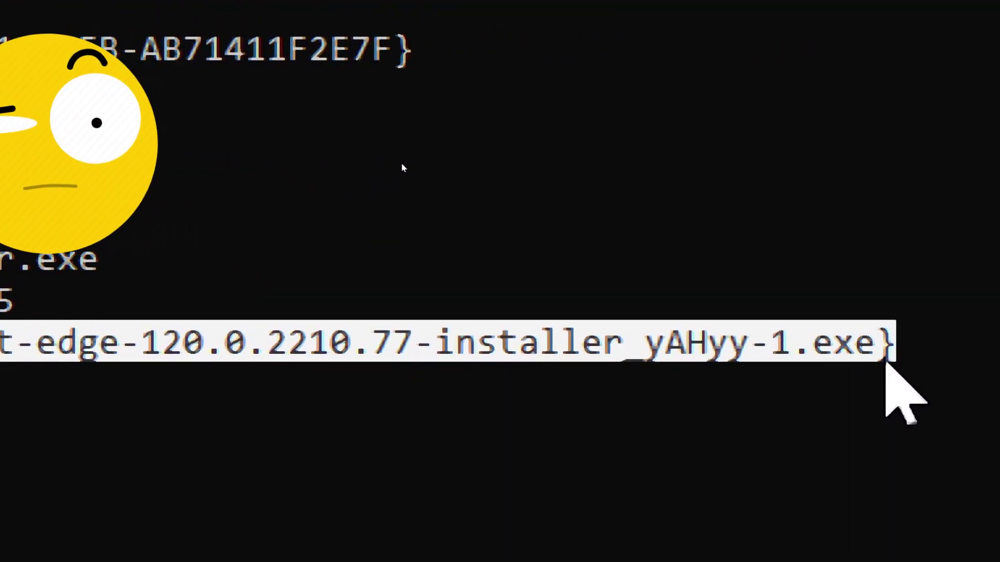
pyautogui.moveTo(0, 384); pyautogui.dragTo(0, 401)
pyautogui.moveTo(846, 401); pyautogui.dragTo(871, 401)
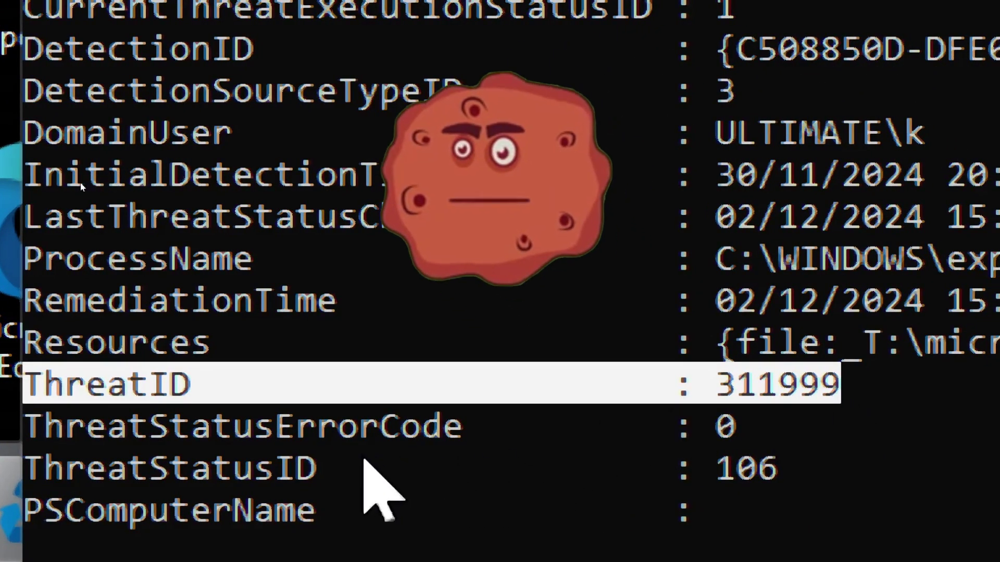
# Highlight ThreatStatusID 106 and ThreatStatusErrorCode 0 in the detection record.
pyautogui.moveTo(31, 471); pyautogui.dragTo(306, 481)
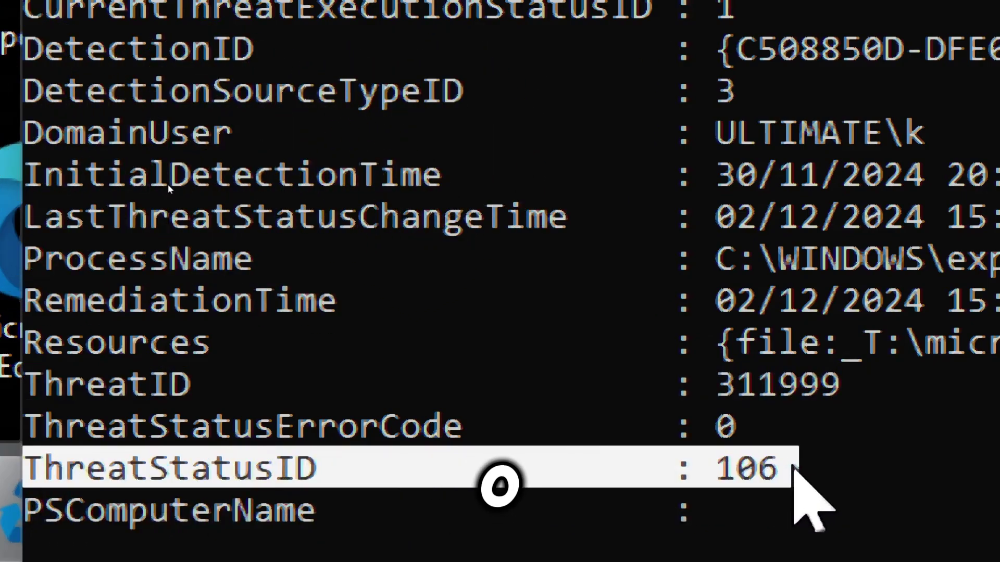
pyautogui.scroll(-1, 792, 462)
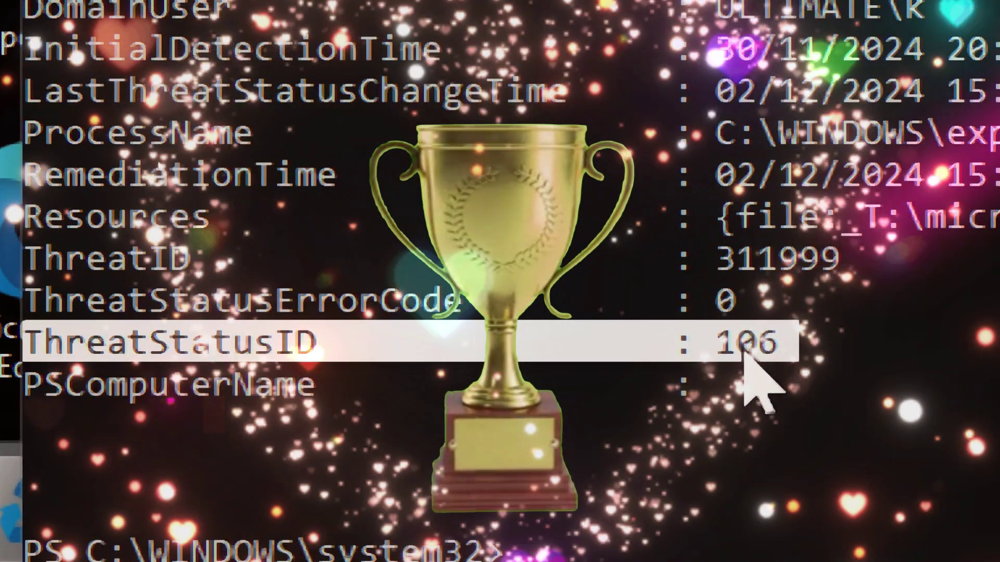
pyautogui.moveTo(25, 300); pyautogui.dragTo(757, 312)
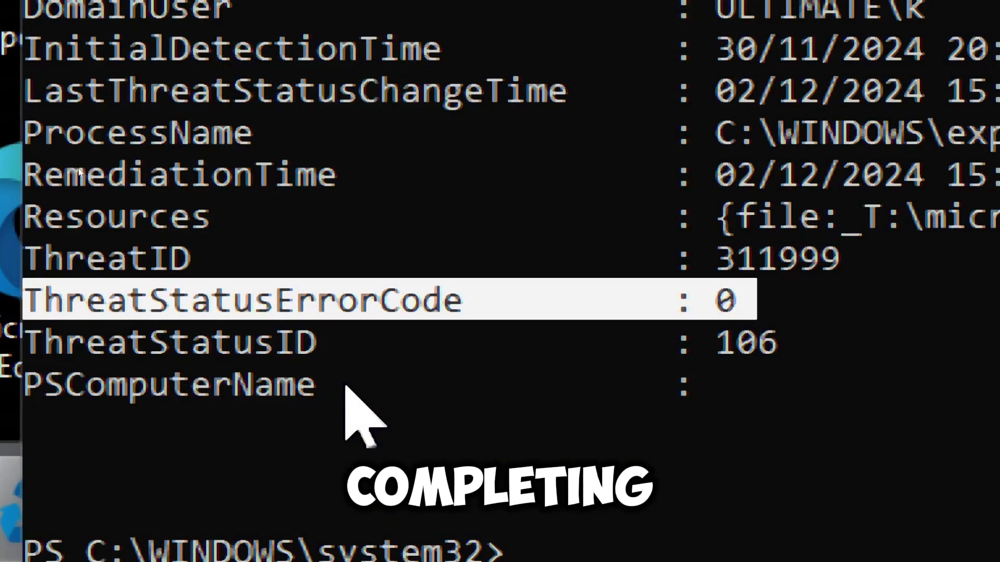
pyautogui.moveTo(25, 174); pyautogui.dragTo(859, 178)
pyautogui.scroll(10, 710, 194)
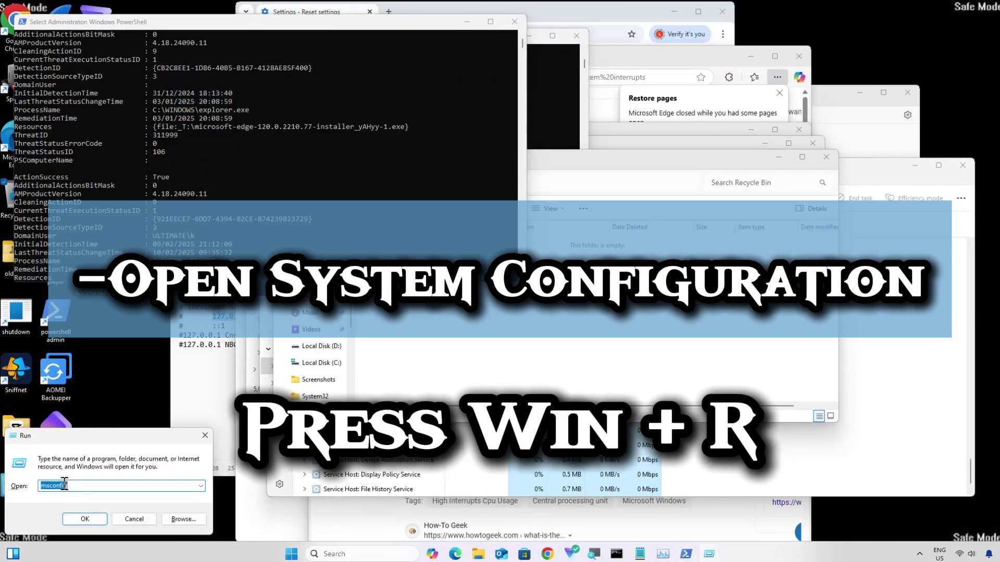
# Replace the Run box entry with msconfig to launch System Configuration.
pyautogui.press('BackSpace')
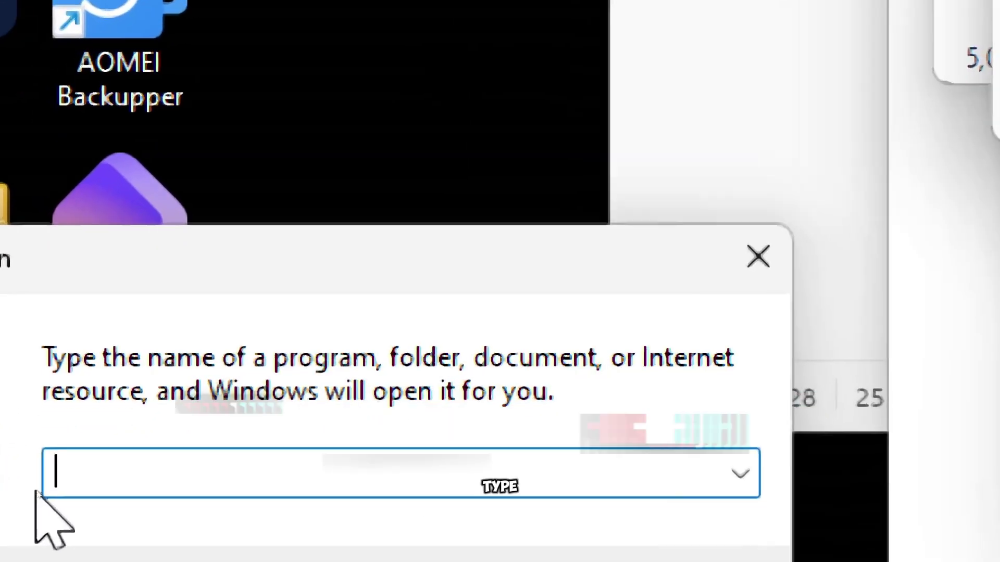
pyautogui.write('m')
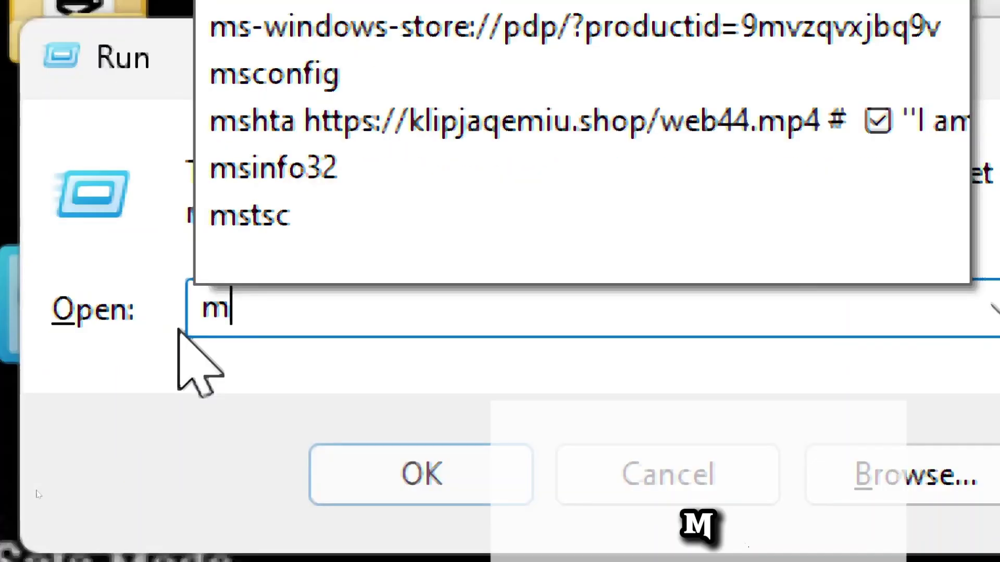
pyautogui.write('sconf')
pyautogui.write('ig')
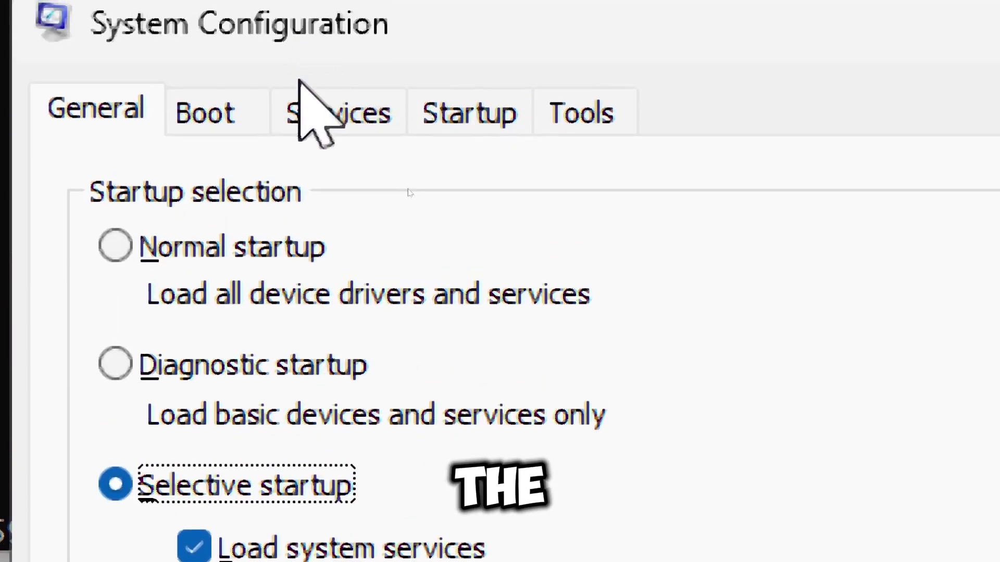
# Turn off Safe boot on the Boot tab and apply it, bringing up the restart prompt.
pyautogui.click(236, 101)
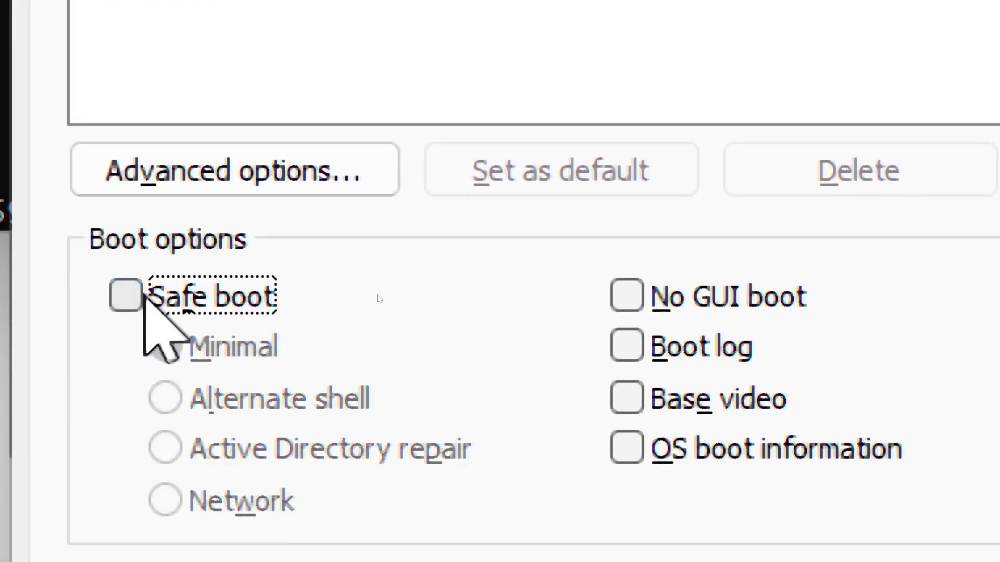
pyautogui.click(843, 523)
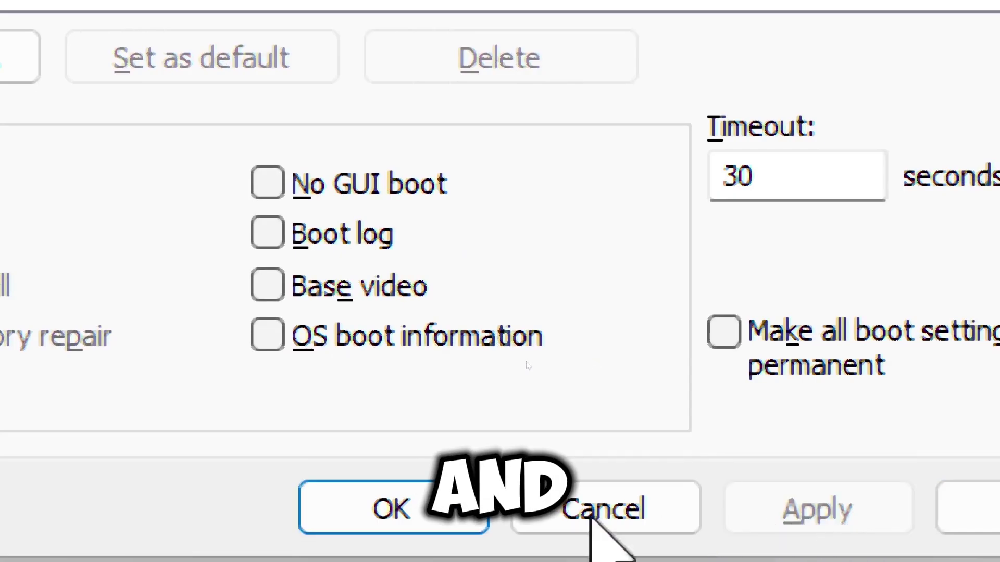
pyautogui.click(415, 518)
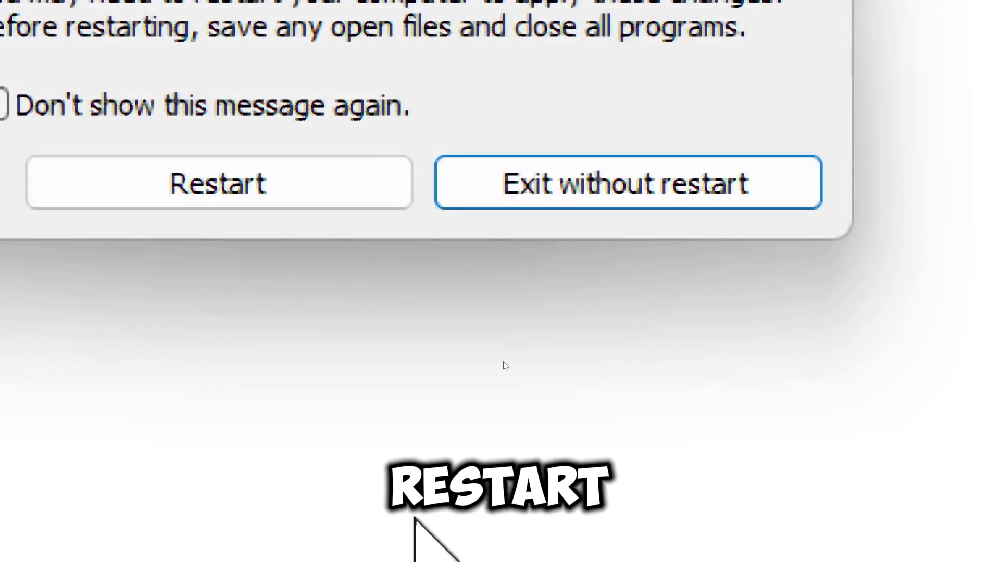